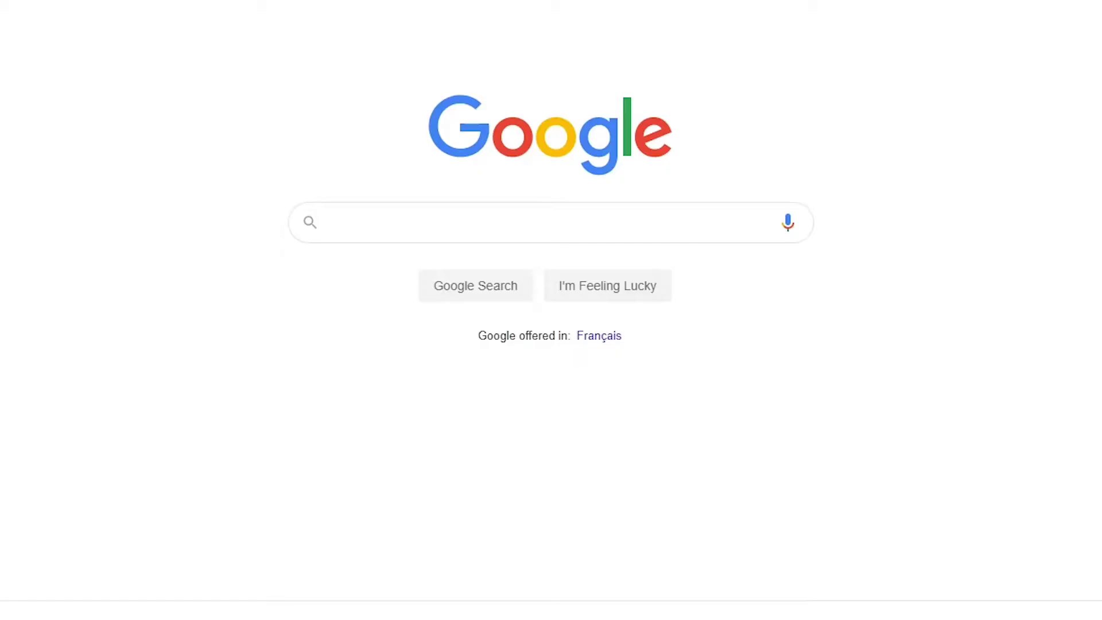
Search Google for 'Veed'
type("Veed")
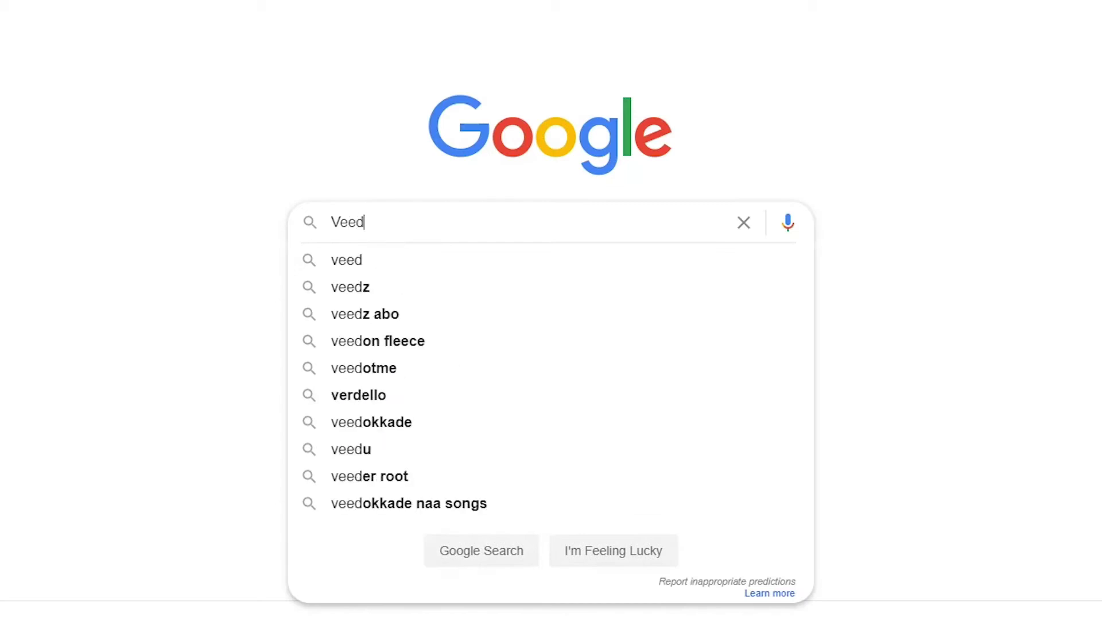
key("Return")
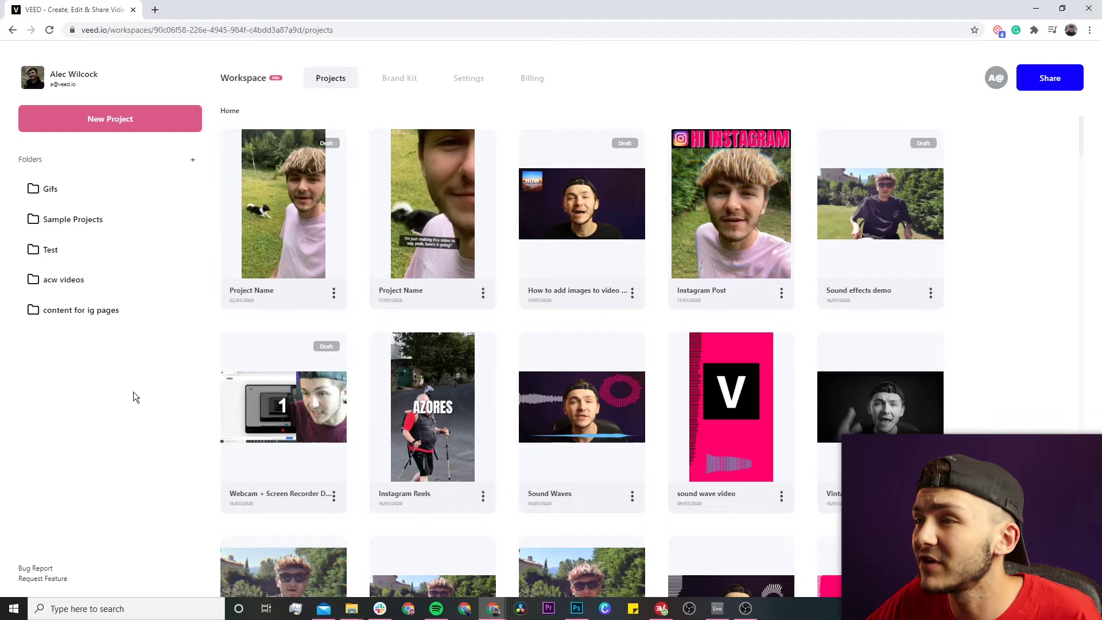
Start a new project and upload 'How to crop videos for Instagram Reels.mp4'
left_click(111, 122)
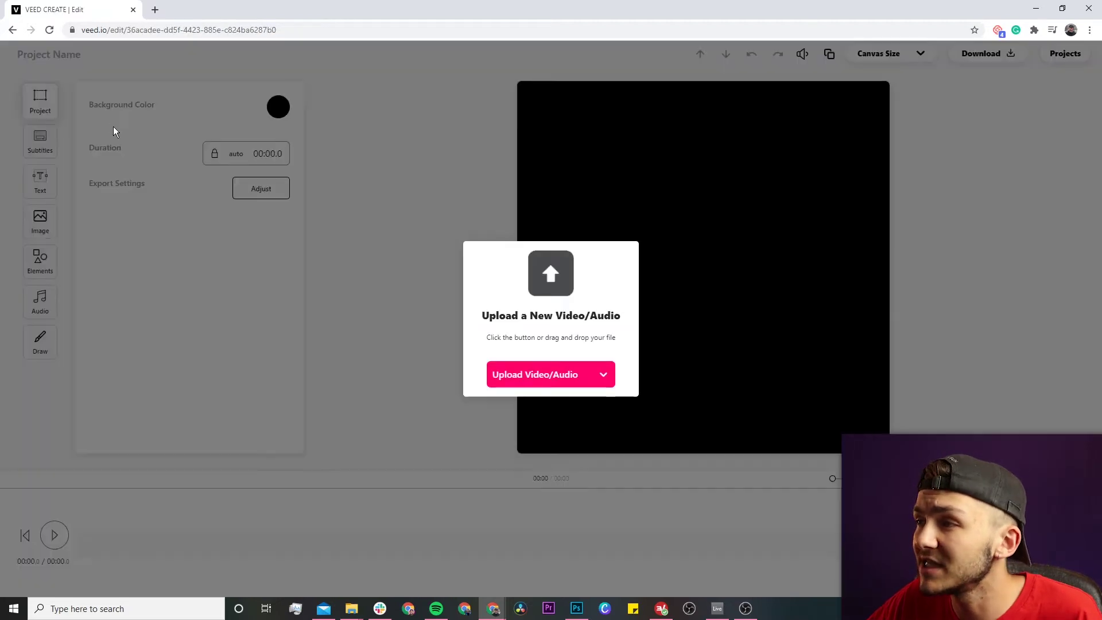
left_click(517, 374)
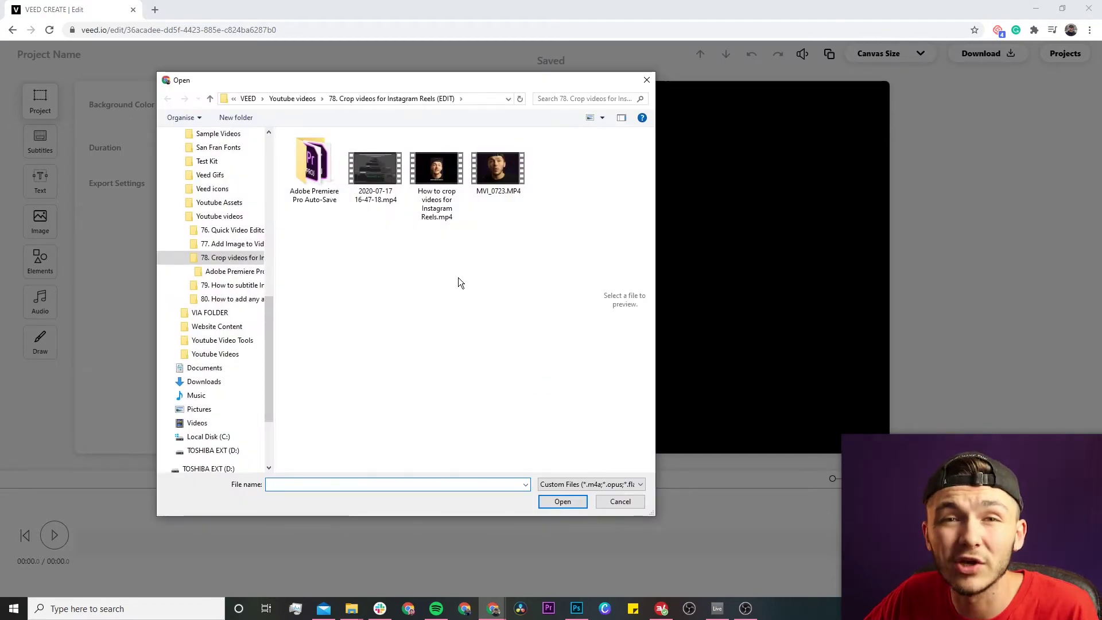
left_click(437, 164)
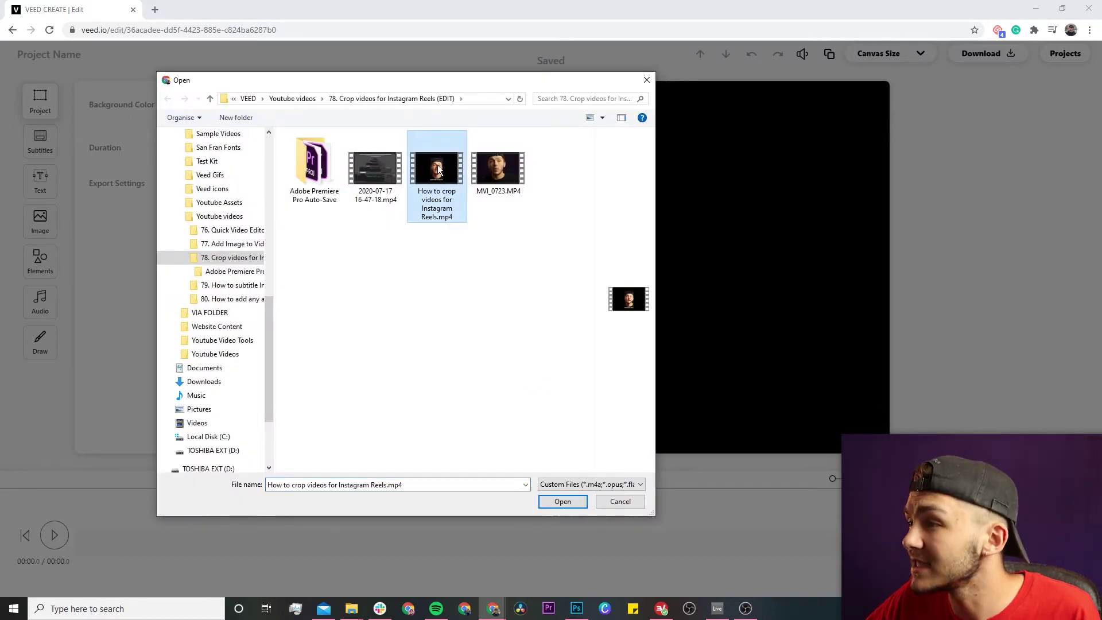
left_click(562, 501)
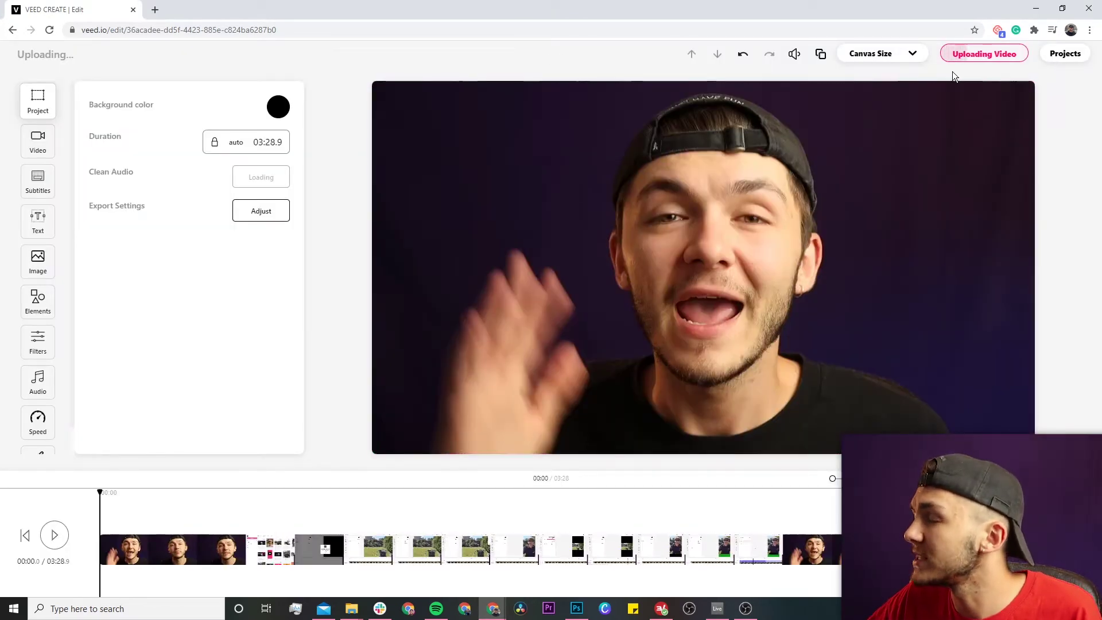
Play the 03:28.9 clip to preview it, then show the Subtitles options
left_click(56, 536)
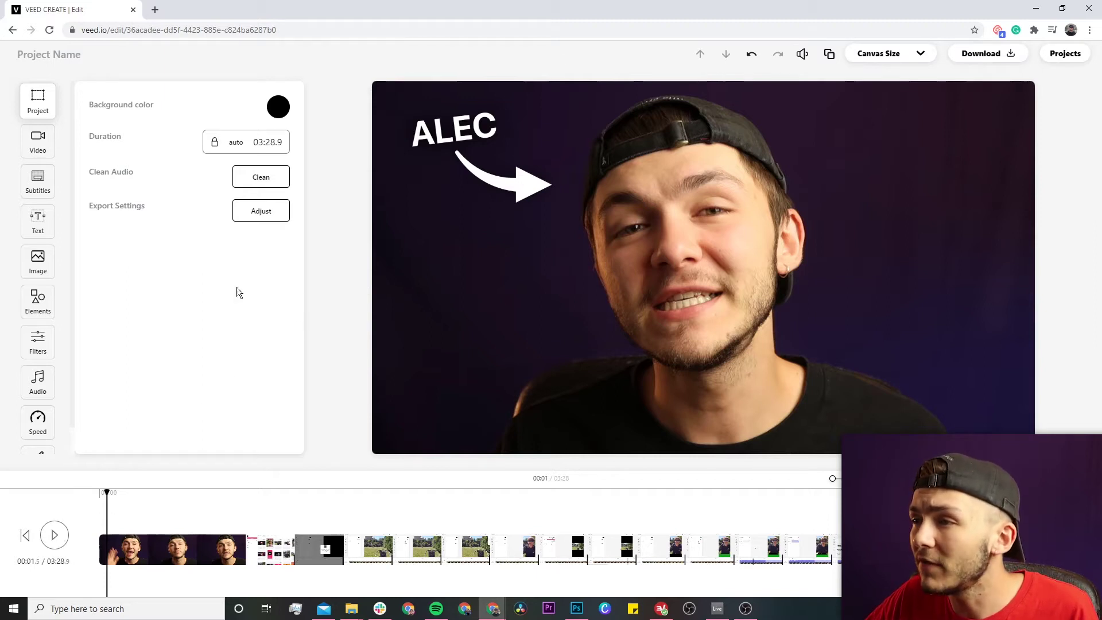
left_click(45, 180)
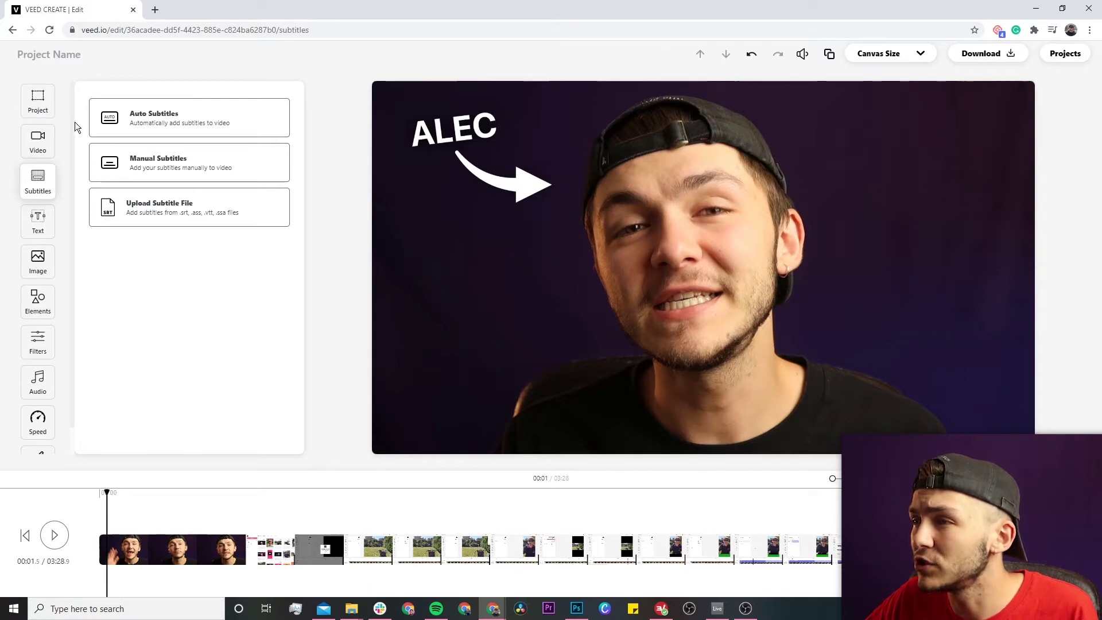
Auto-generate subtitles with English (United States) as the detection language
left_click(236, 116)
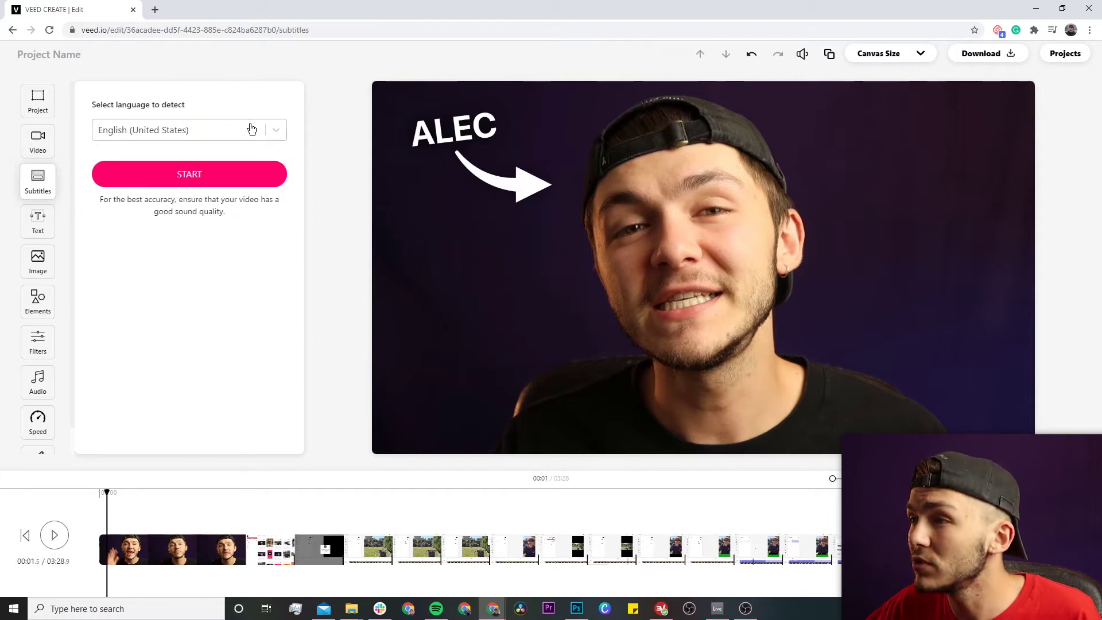
left_click(272, 129)
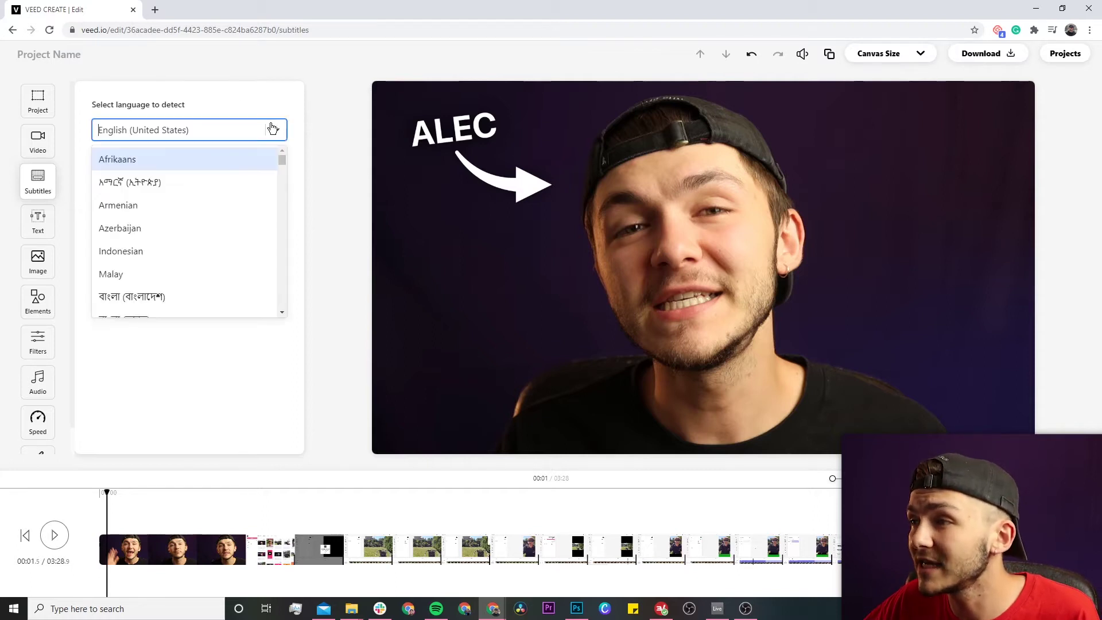
scroll(198, 255, "down", 5)
left_click(197, 382)
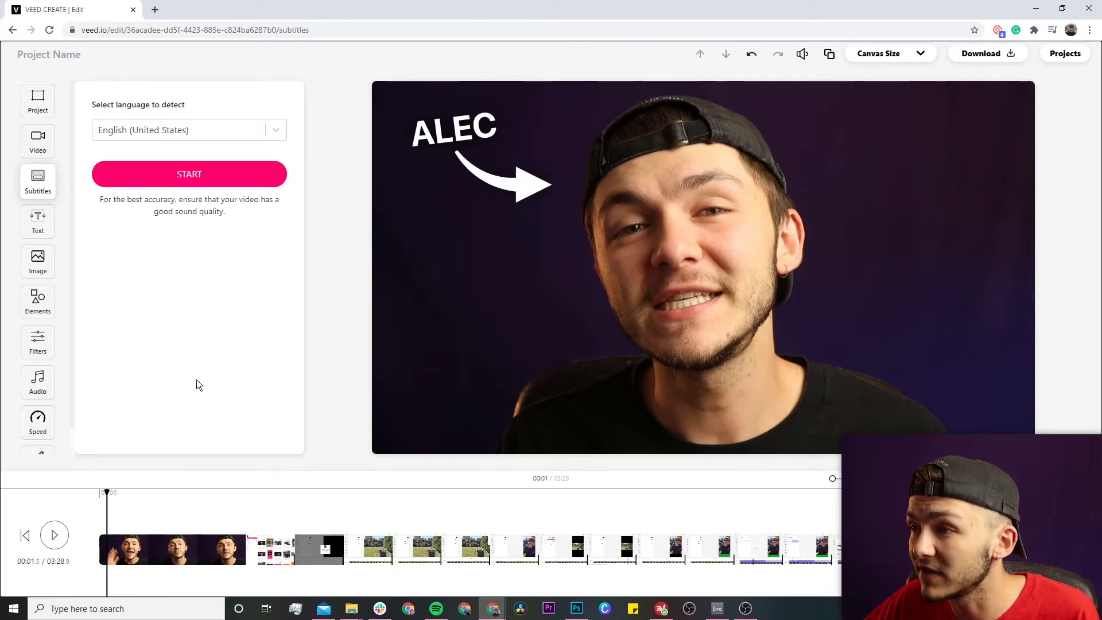
left_click(219, 181)
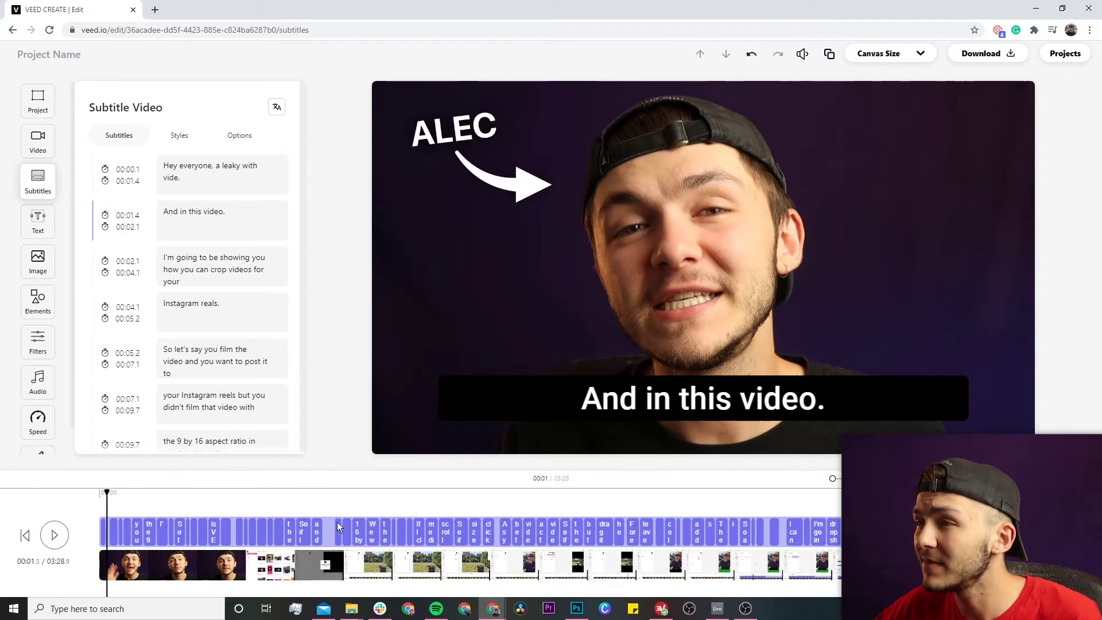
Try the Drop and Stylistic presets on the selected caption
scroll(206, 241, "down", 3)
scroll(205, 241, "up", 3)
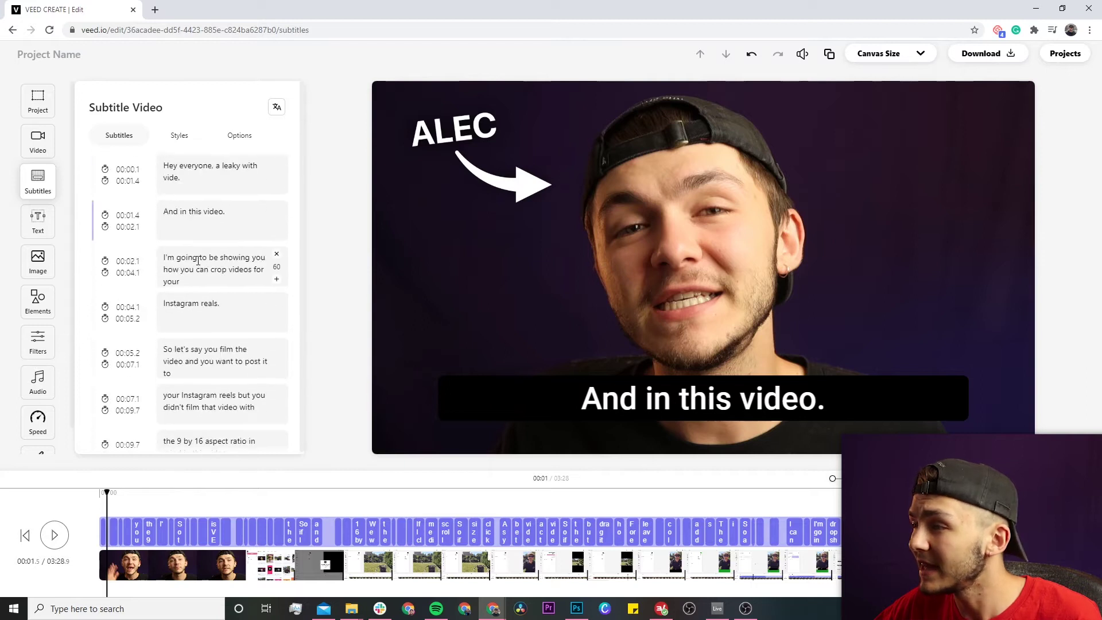
left_click(684, 400)
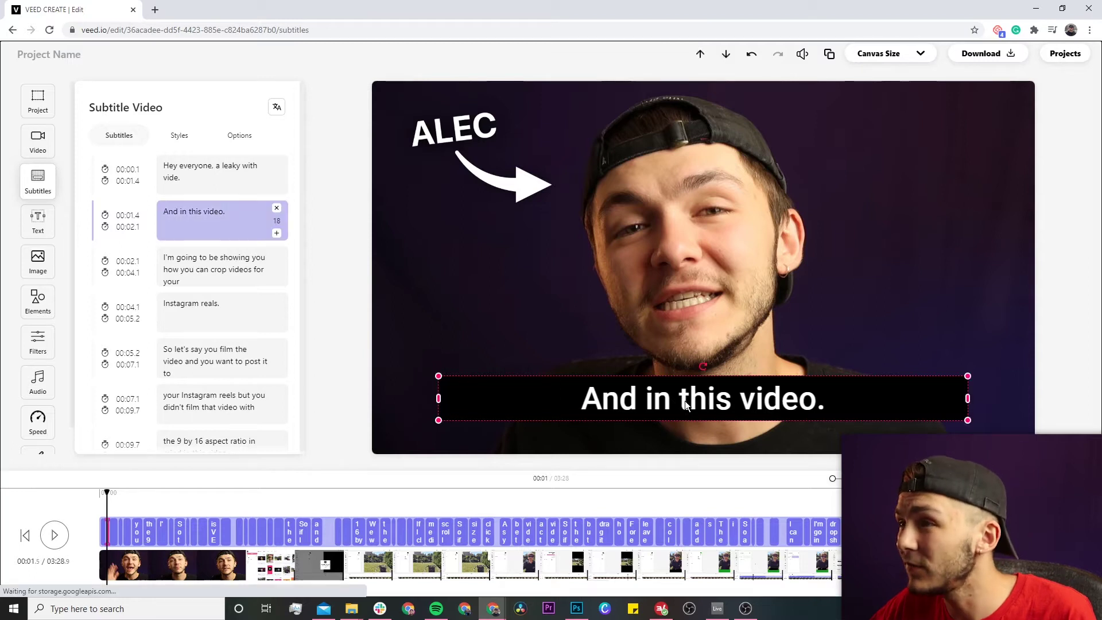
left_click(187, 137)
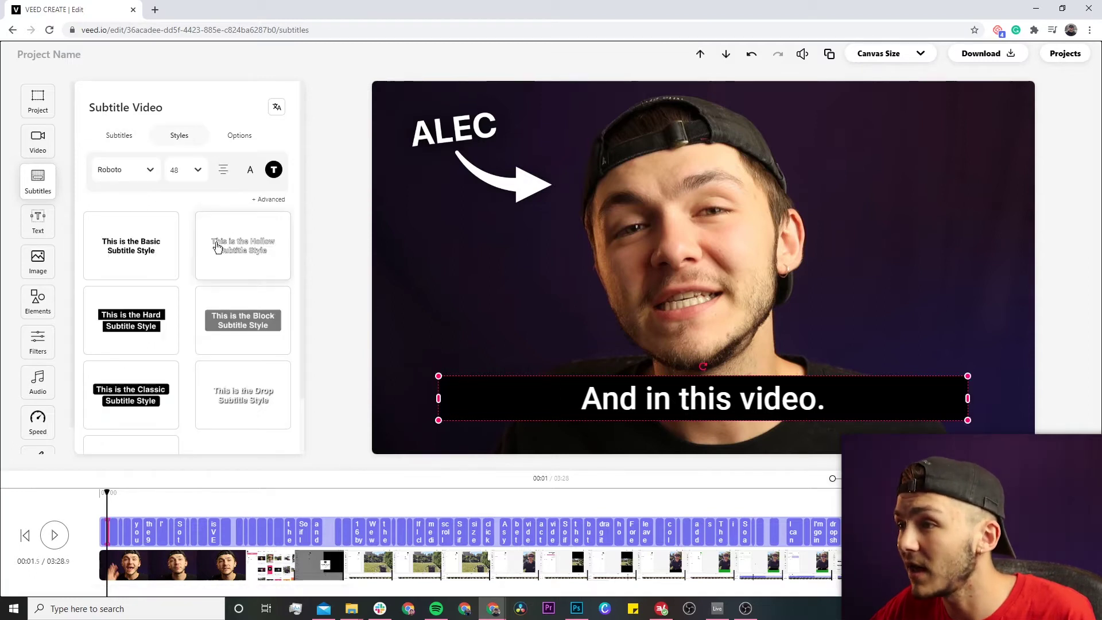
left_click(205, 392)
scroll(164, 388, "down", 1)
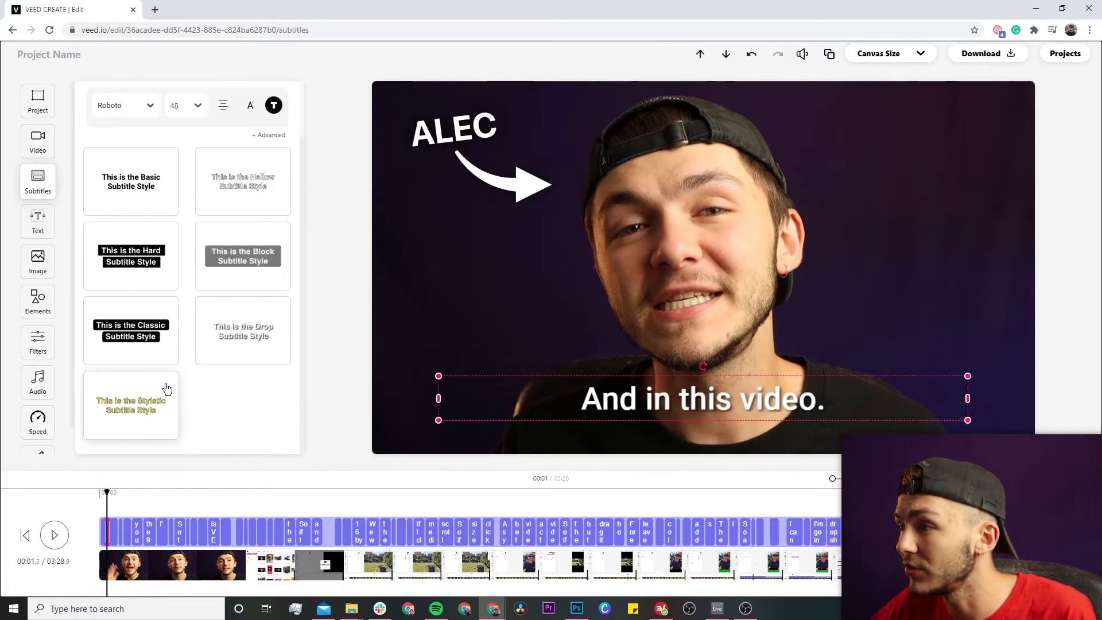
left_click(167, 389)
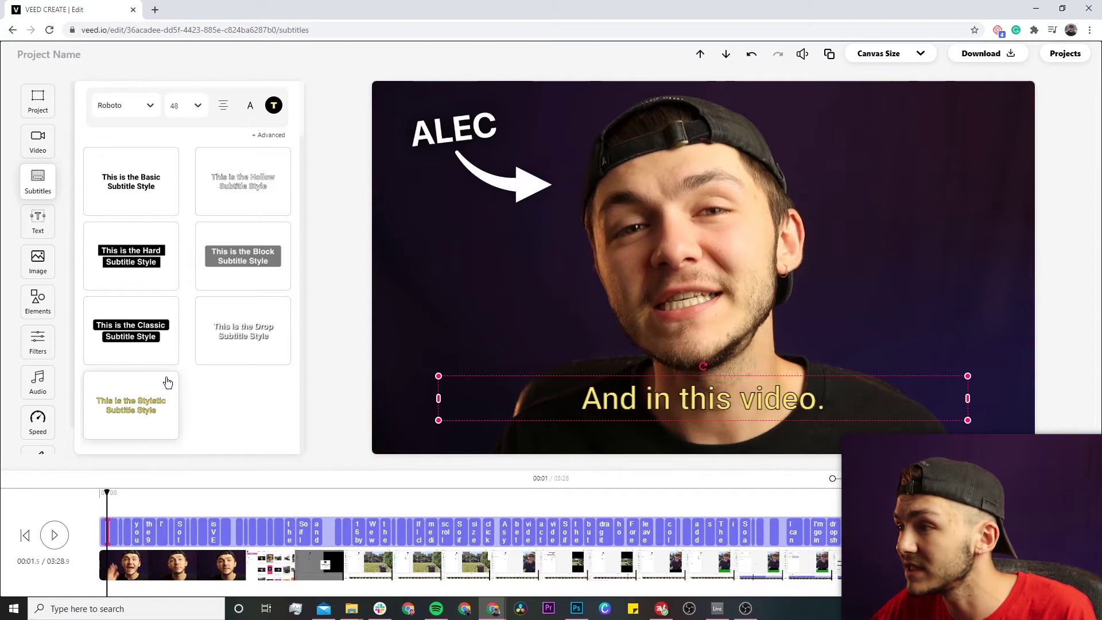
left_click(425, 374)
Rewind to the start and play the video with the styled captions
left_click(131, 134)
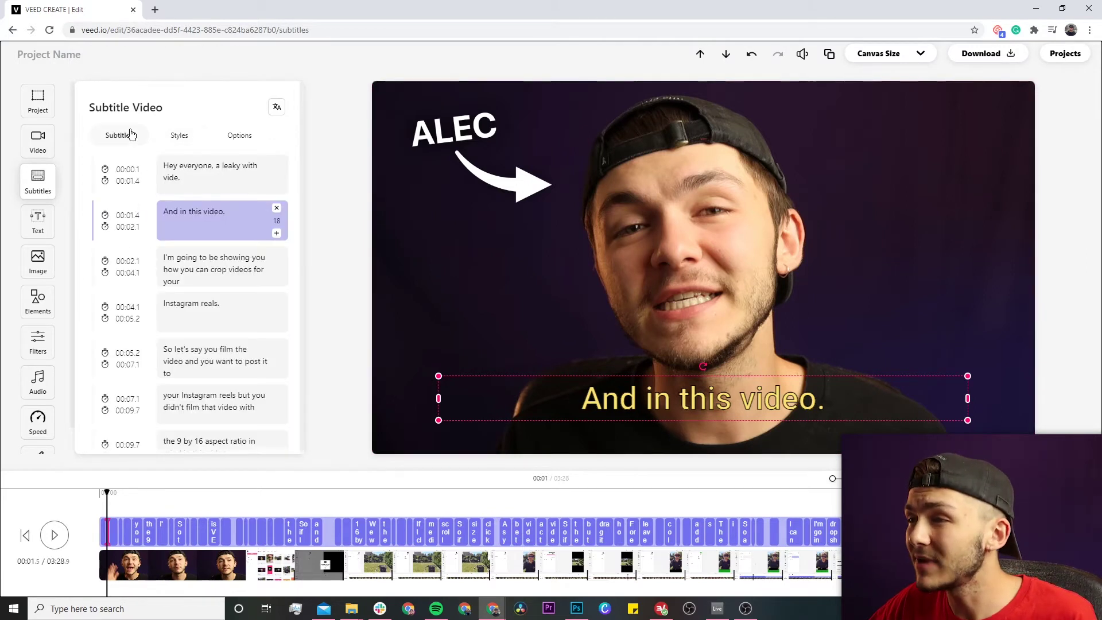
scroll(173, 201, "down", 8)
scroll(178, 275, "up", 8)
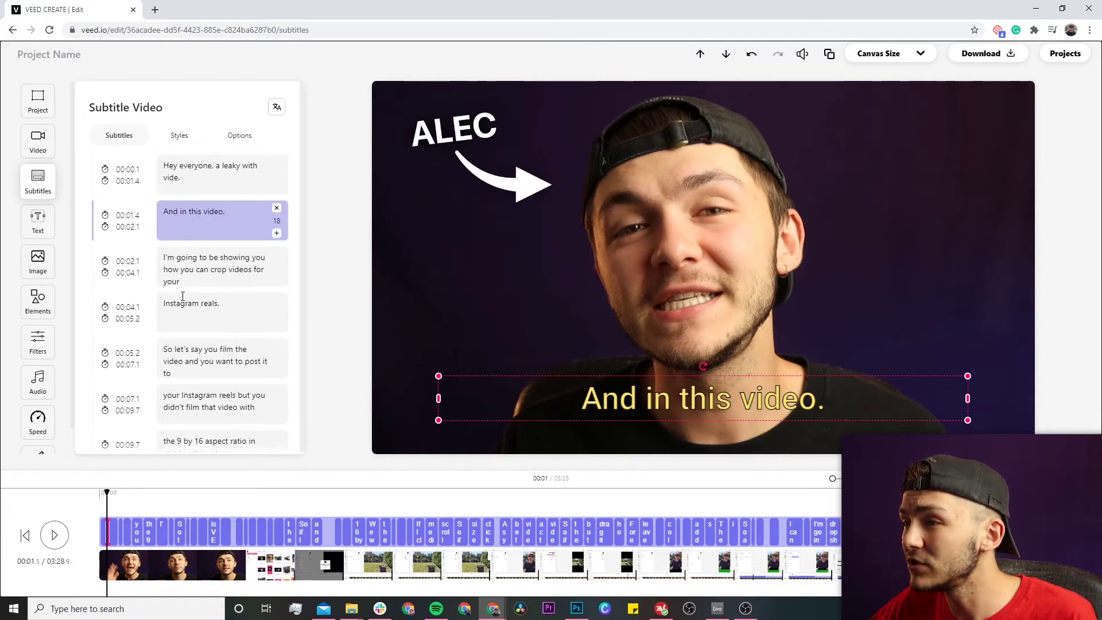
left_click_drag(104, 494, 95, 494)
left_click(62, 536)
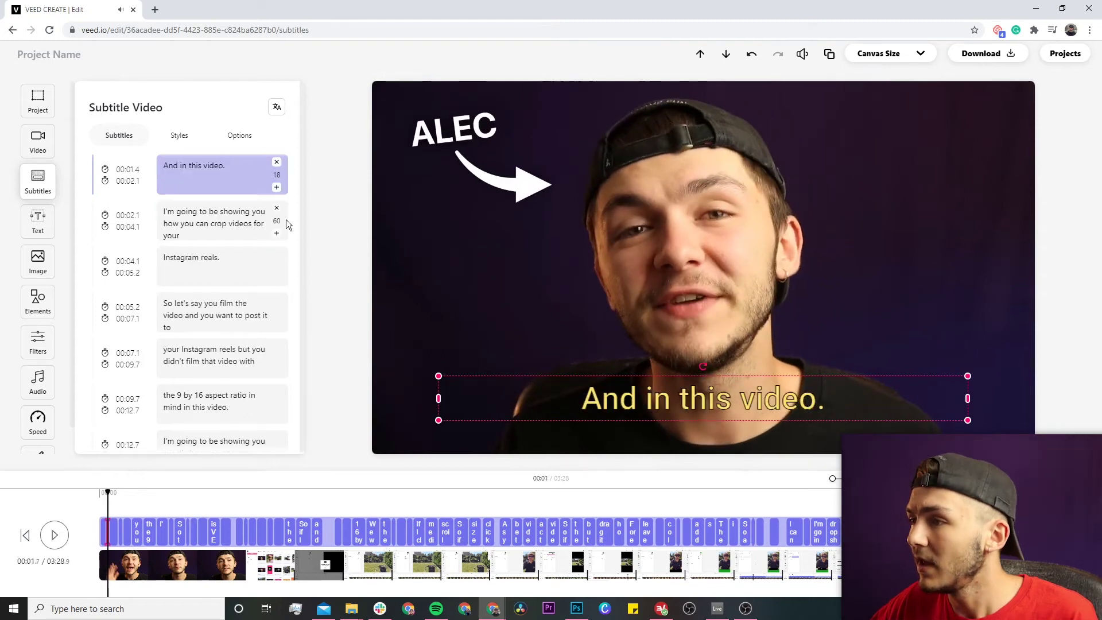
Switch the captions to the Block style, white text on a dark band
scroll(256, 337, "up", 1)
left_click(180, 136)
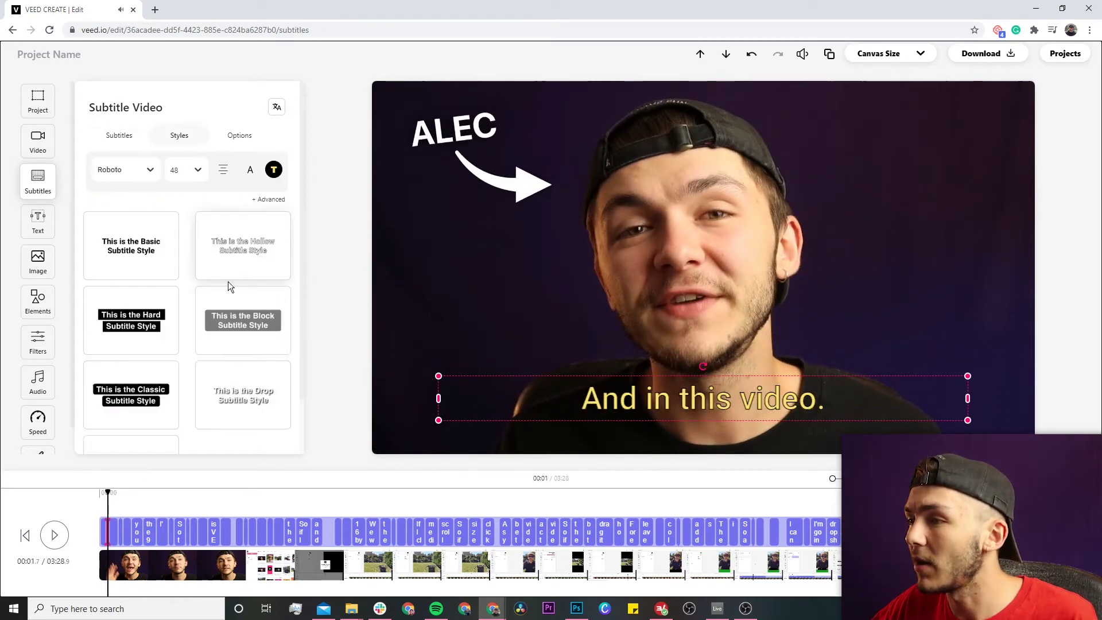
left_click(241, 321)
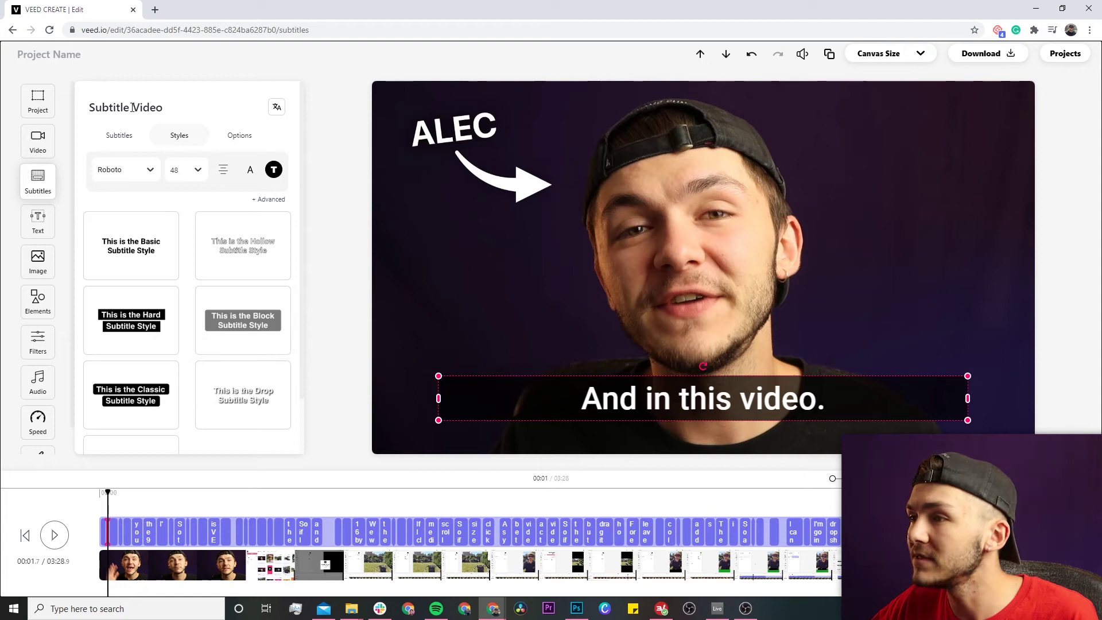
left_click(128, 138)
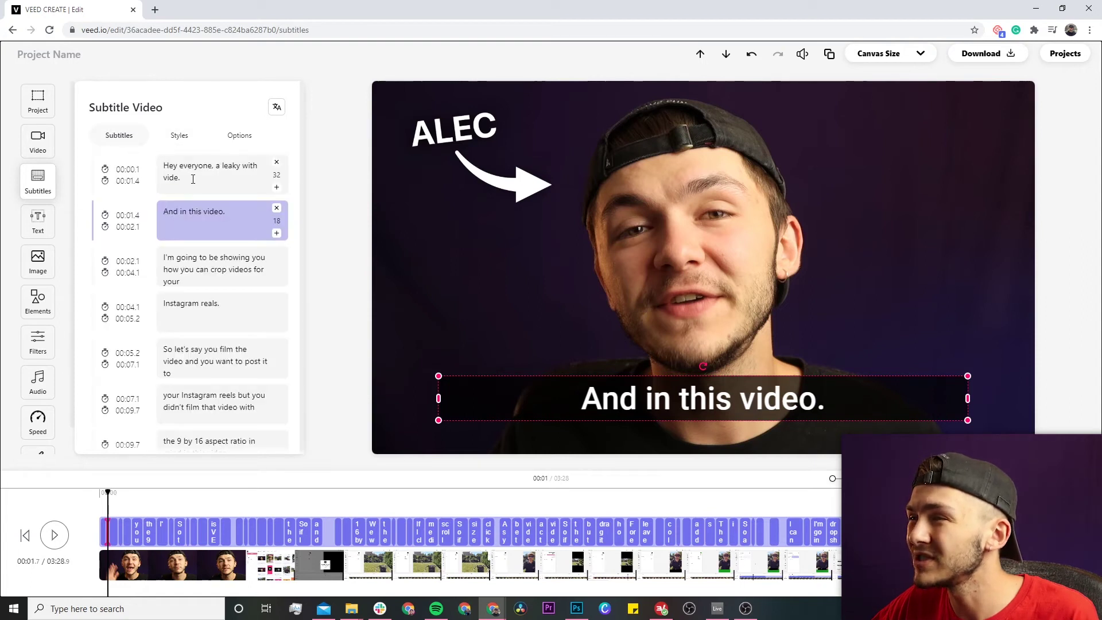
Replace the misheard words so the first subtitle reads 'Hey everyone, Alec here with Veed.'
left_click(192, 178)
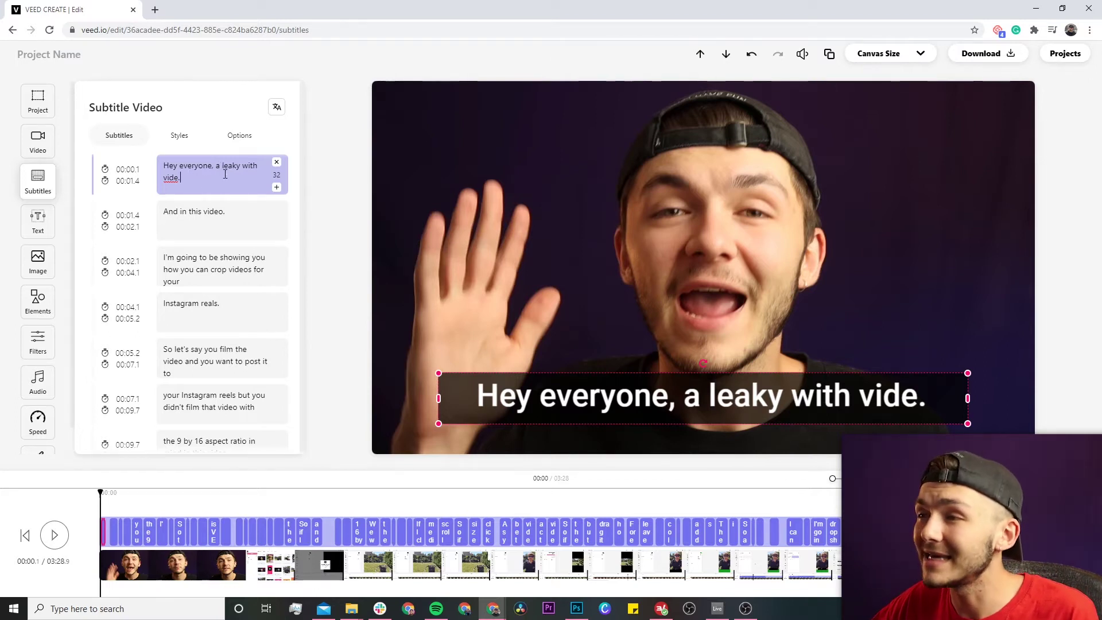
left_click(220, 168, "shift")
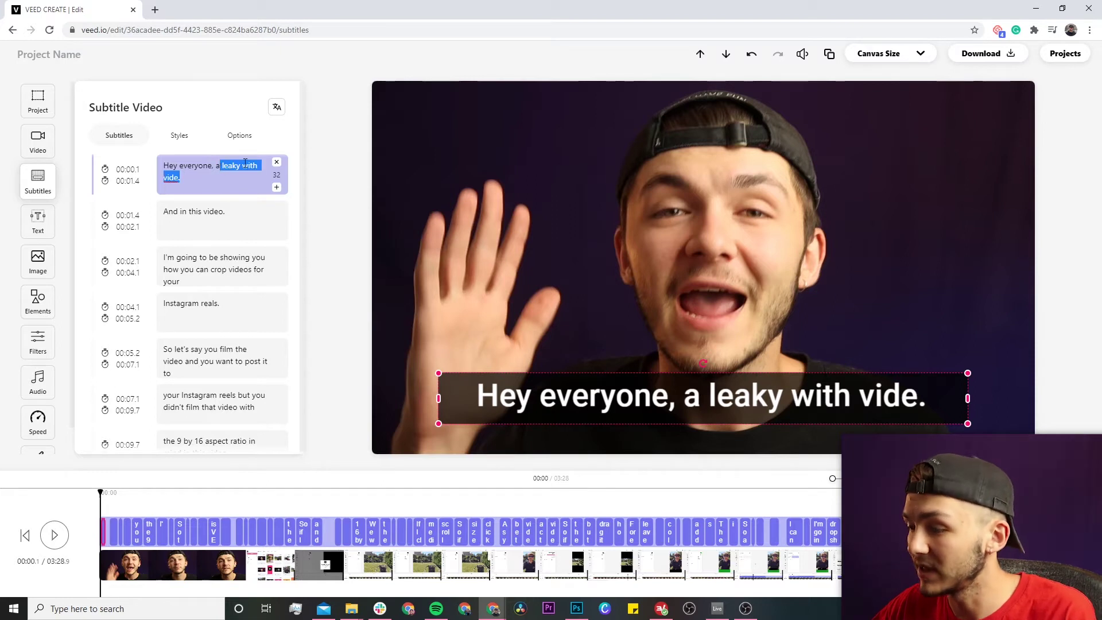
key("BackSpace")
key("BackSpace")
key("BackSpace")
type("Alec")
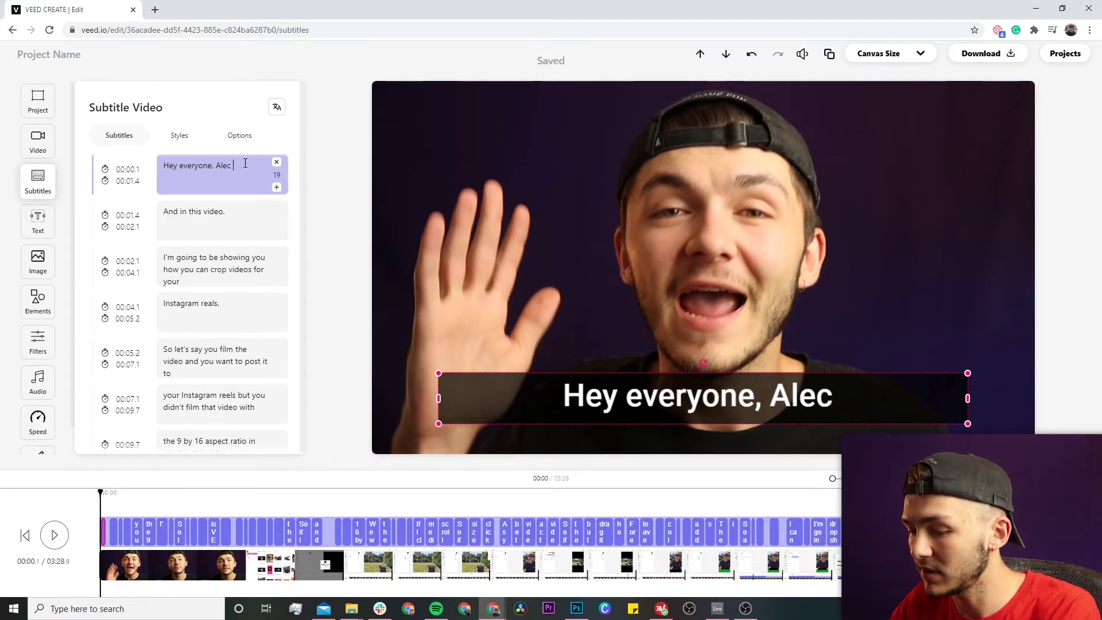
type(" here with Veed.")
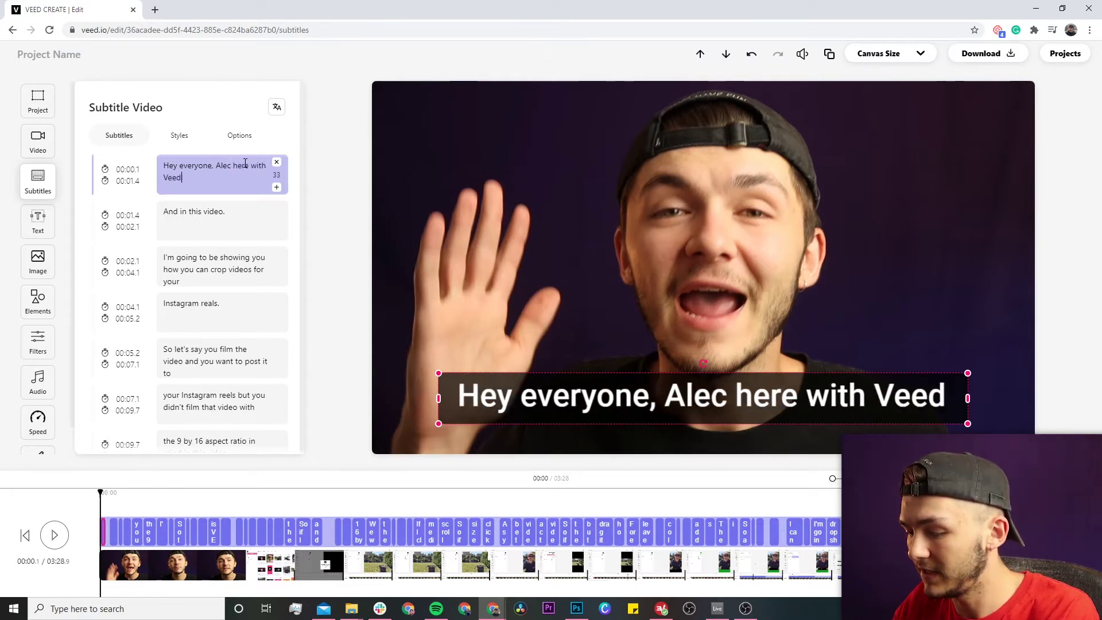
Correct 'Instagram reals.' to 'Instagram Reels.' in the fourth subtitle
left_click(55, 539)
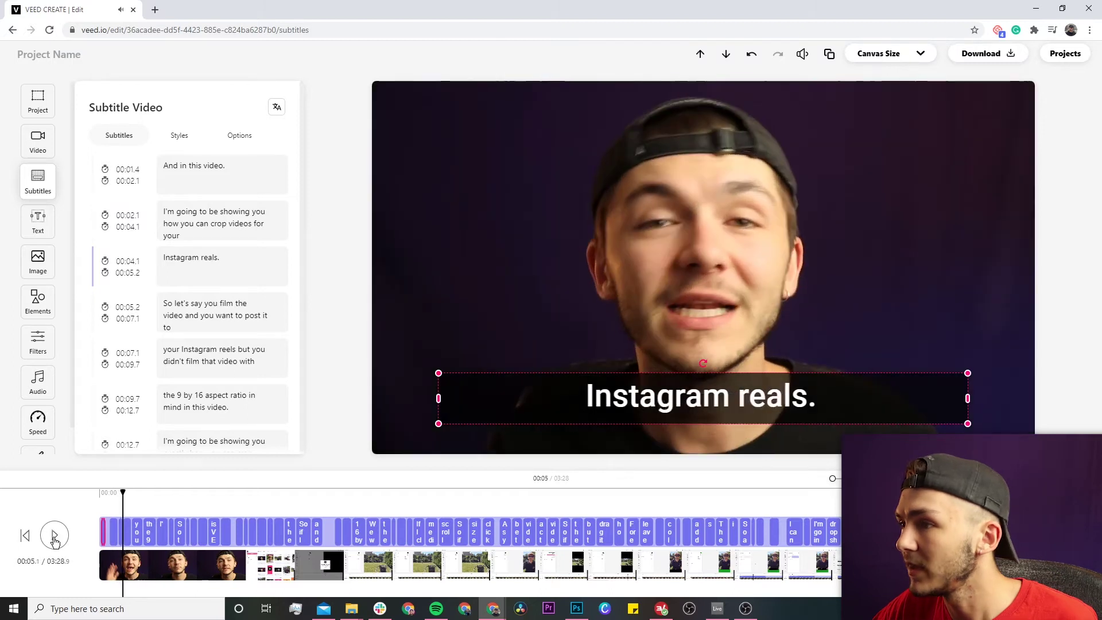
left_click(54, 537)
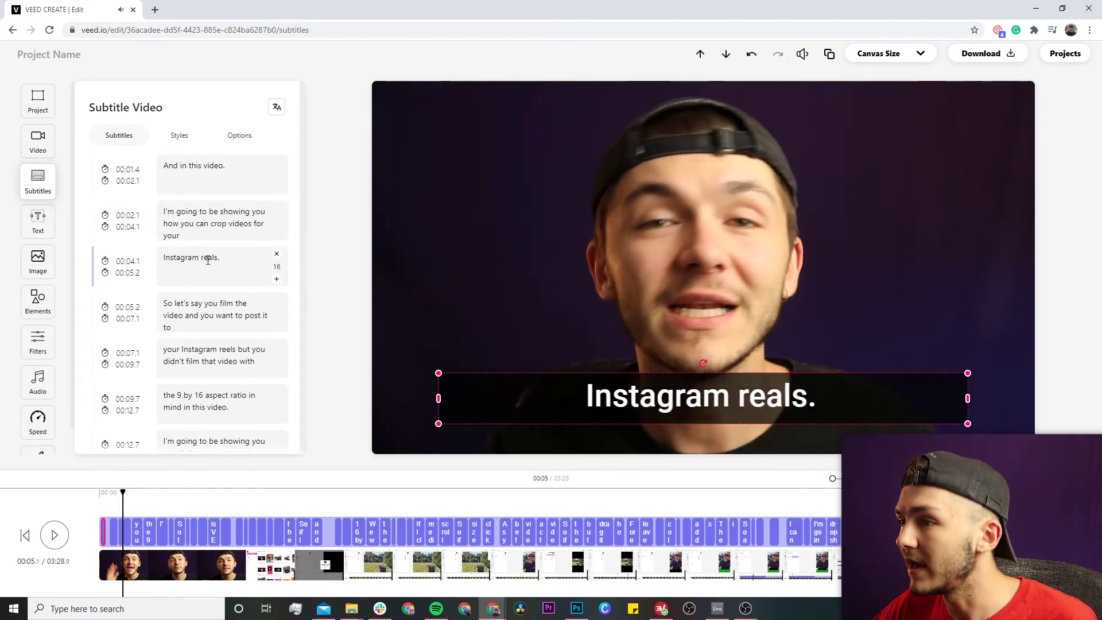
left_click(209, 259)
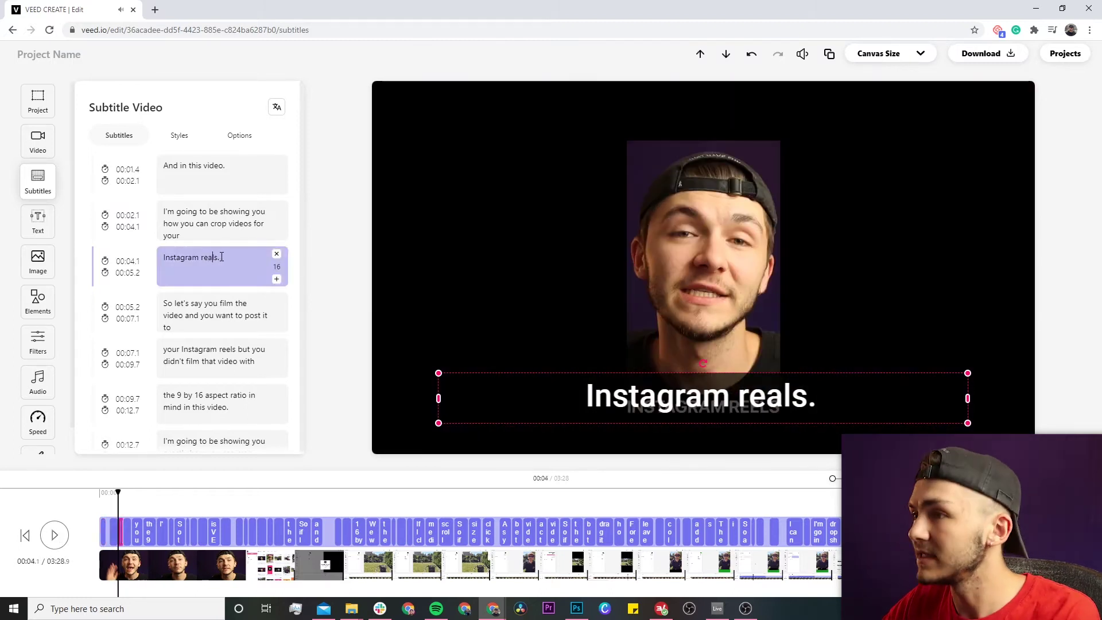
key("BackSpace")
key("BackSpace")
key("BackSpace")
type("Ree")
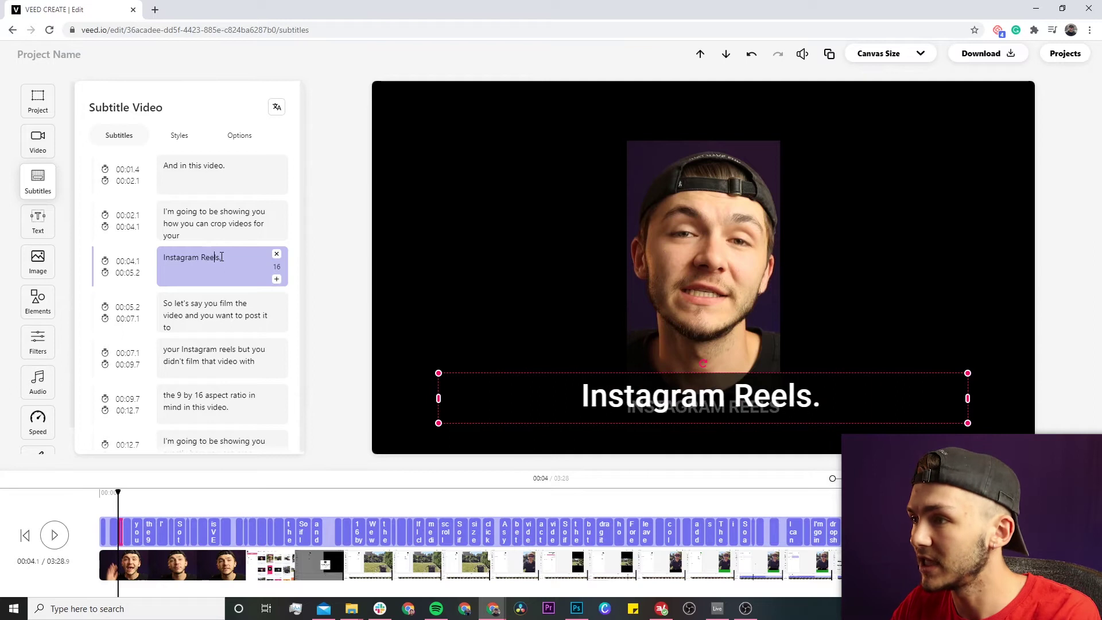
Jump back to the first subtitle to review the corrected captions
scroll(203, 252, "up", 1)
scroll(203, 253, "down", 10)
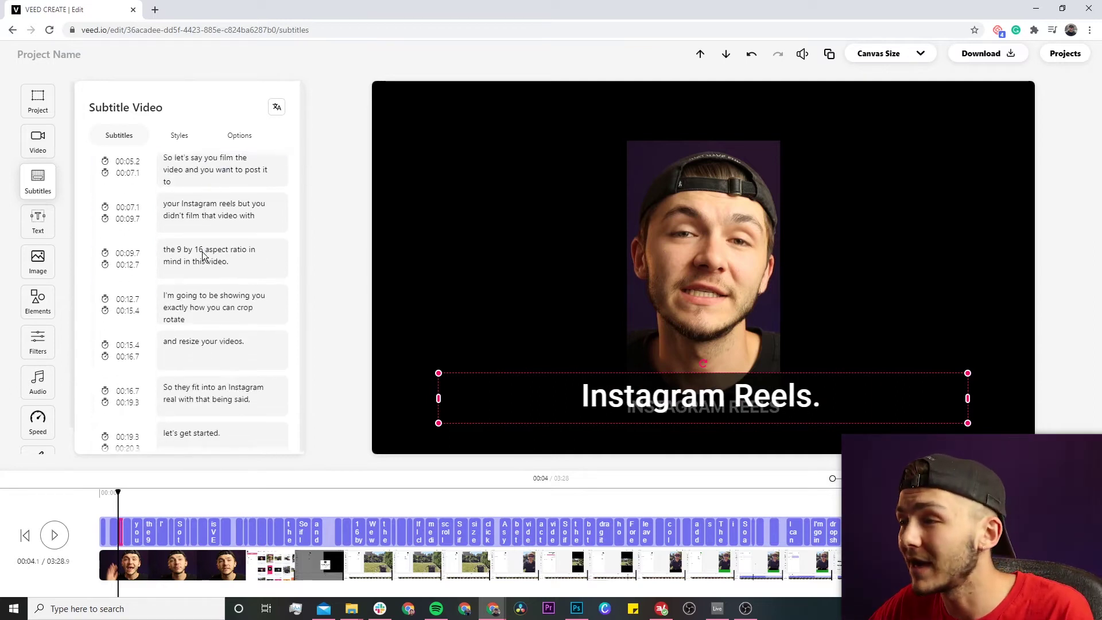
scroll(205, 260, "up", 6)
scroll(204, 260, "up", 4)
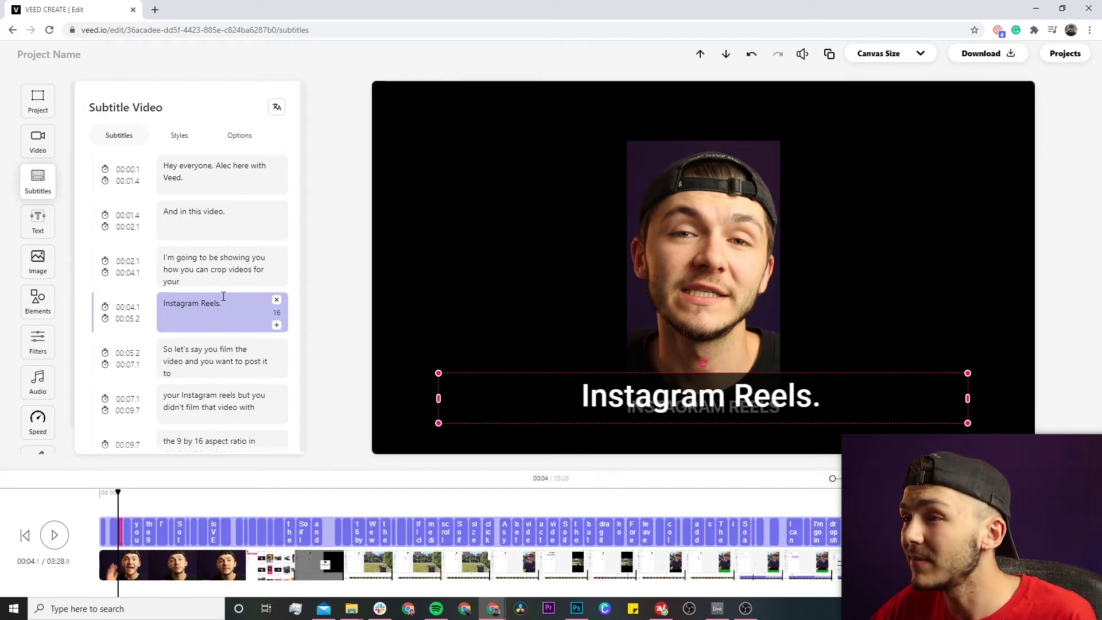
left_click(200, 171)
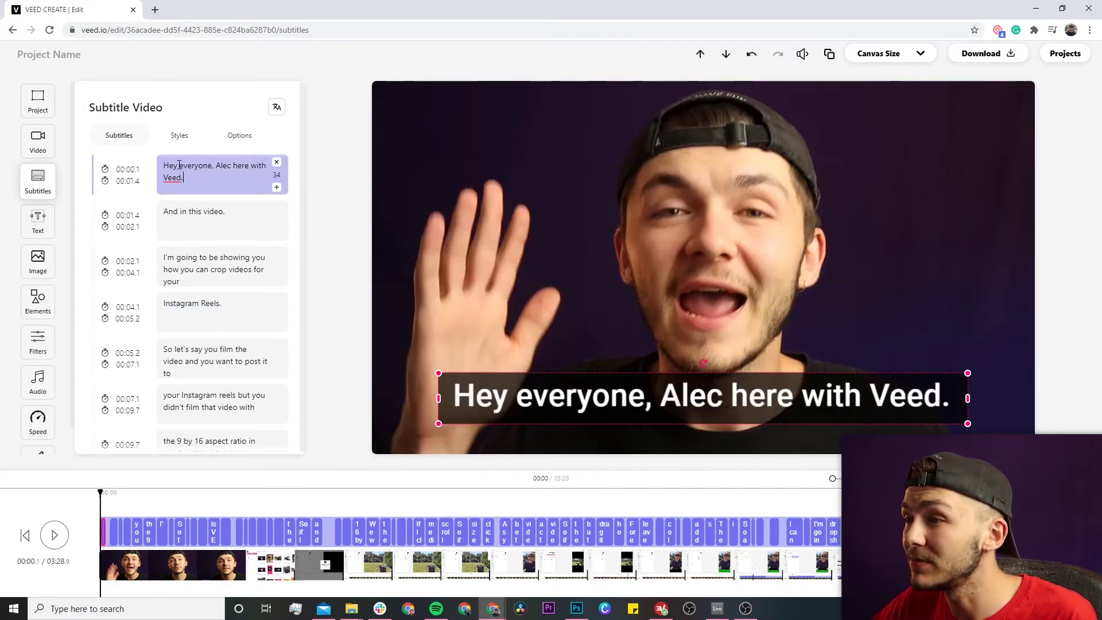
left_click(221, 214)
left_click(199, 171)
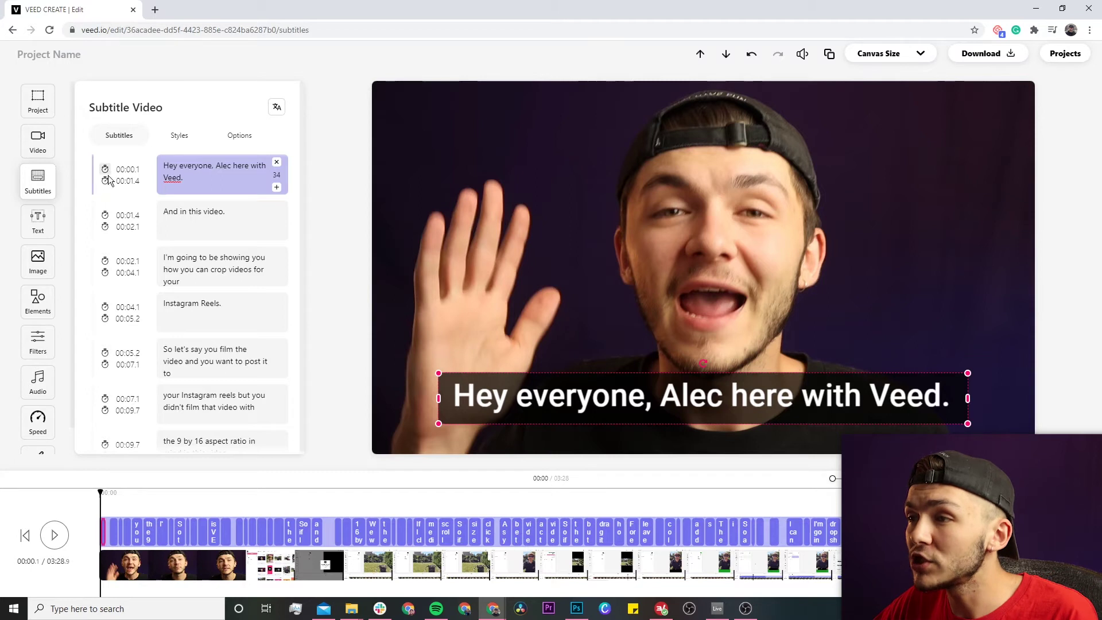
Try starting the first subtitle at 00:00.3, then revert it to 00:00.1
left_click(56, 538)
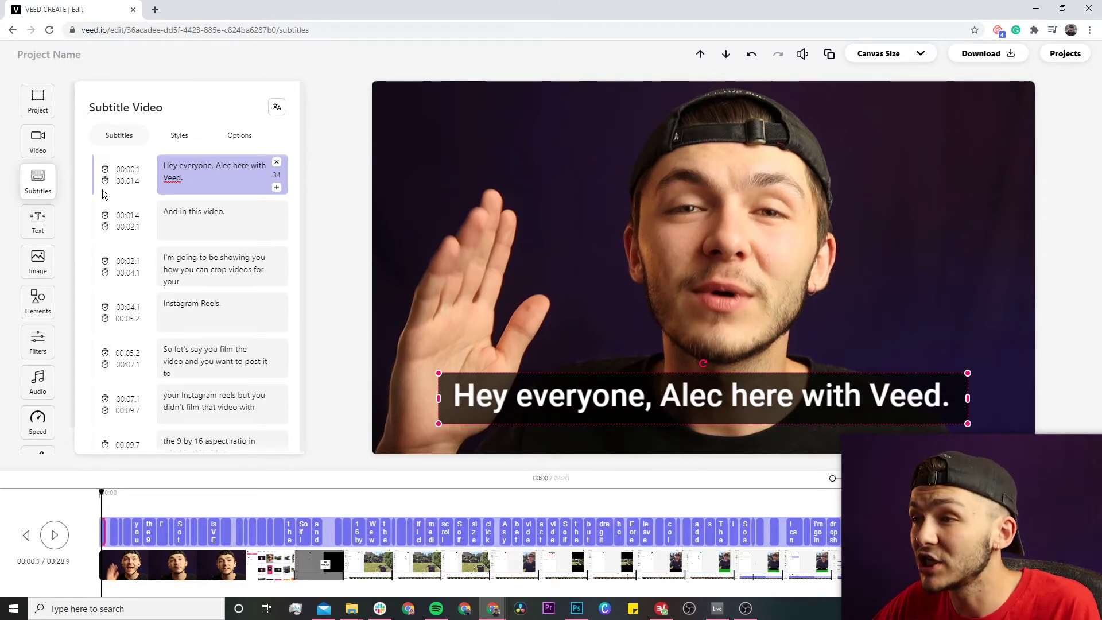
left_click(106, 171)
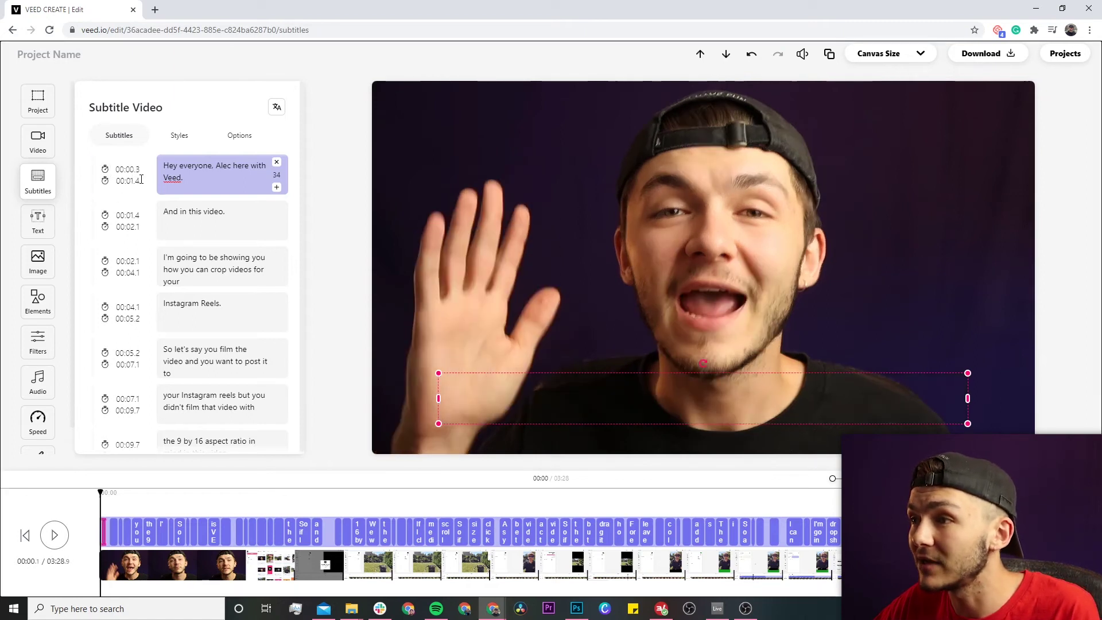
left_click(56, 535)
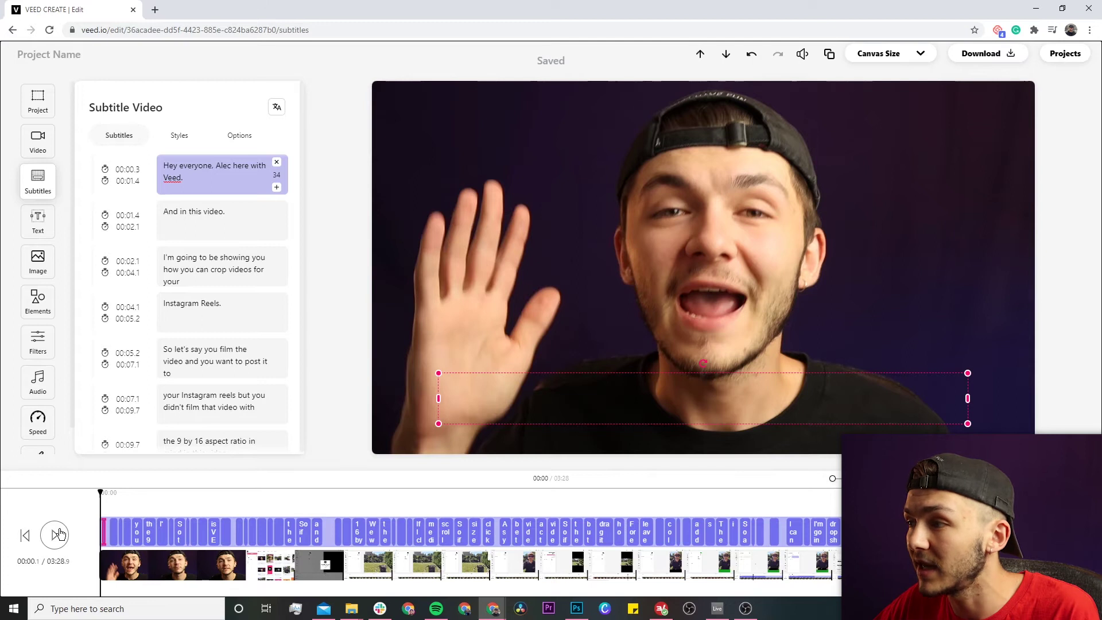
left_click(56, 535)
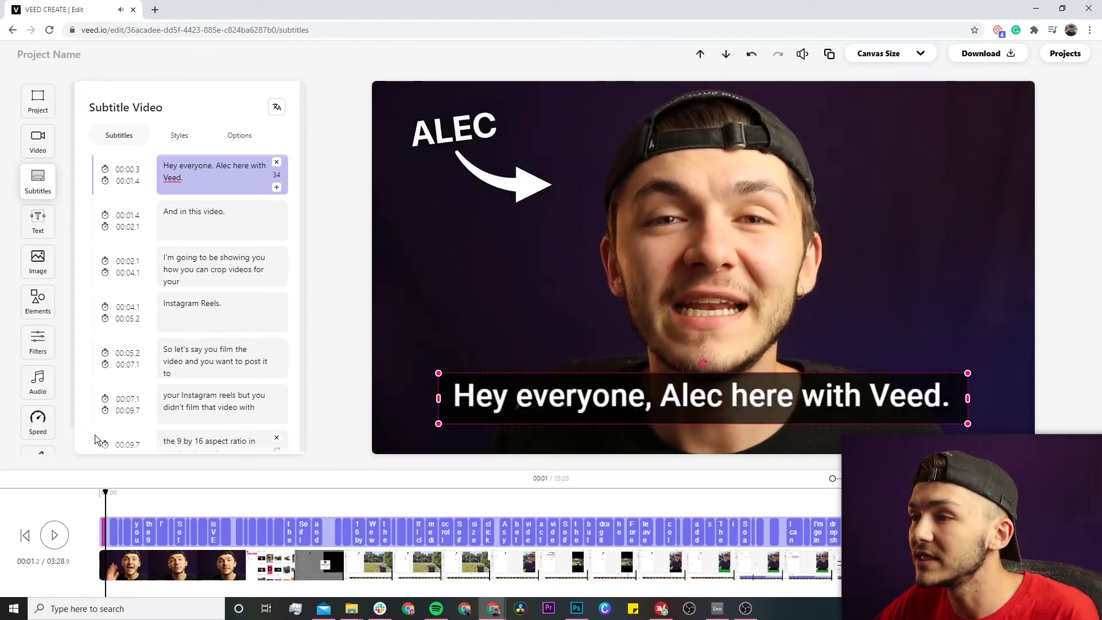
left_click(750, 57)
left_click(750, 57)
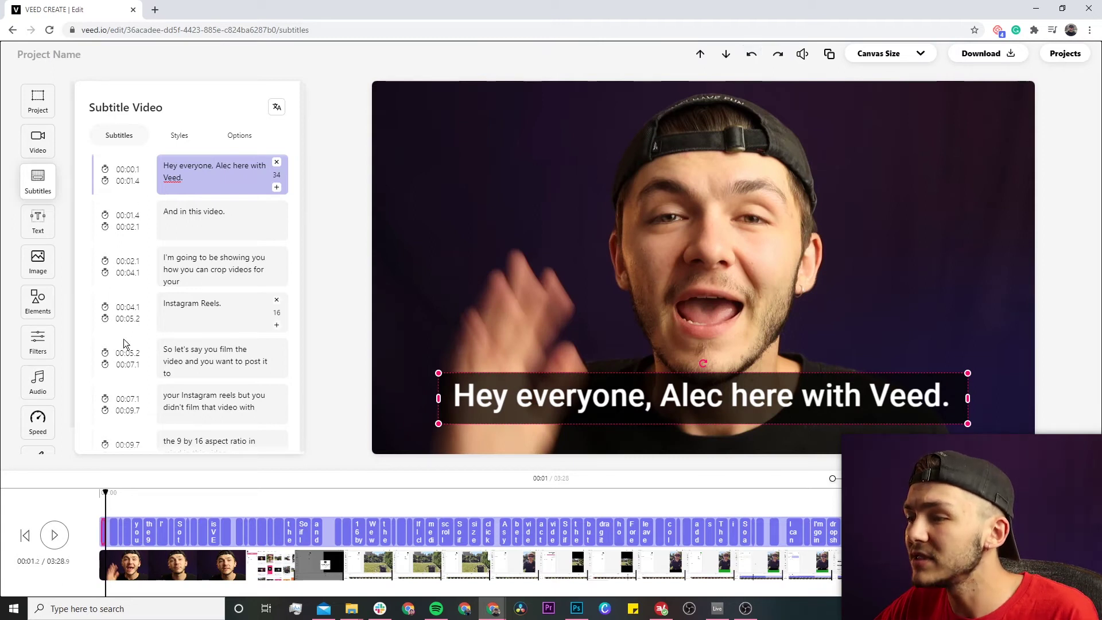
Extend the first subtitle's end to 00:01.7, right after the first sentence
left_click_drag(104, 482, 104, 491)
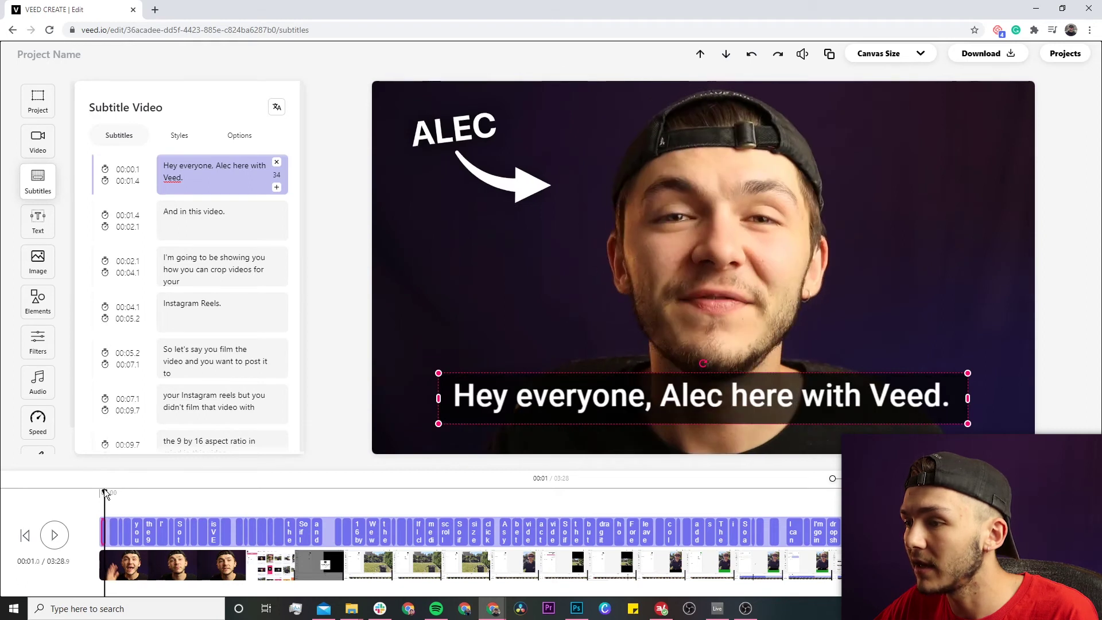
left_click(53, 537)
left_click(53, 537)
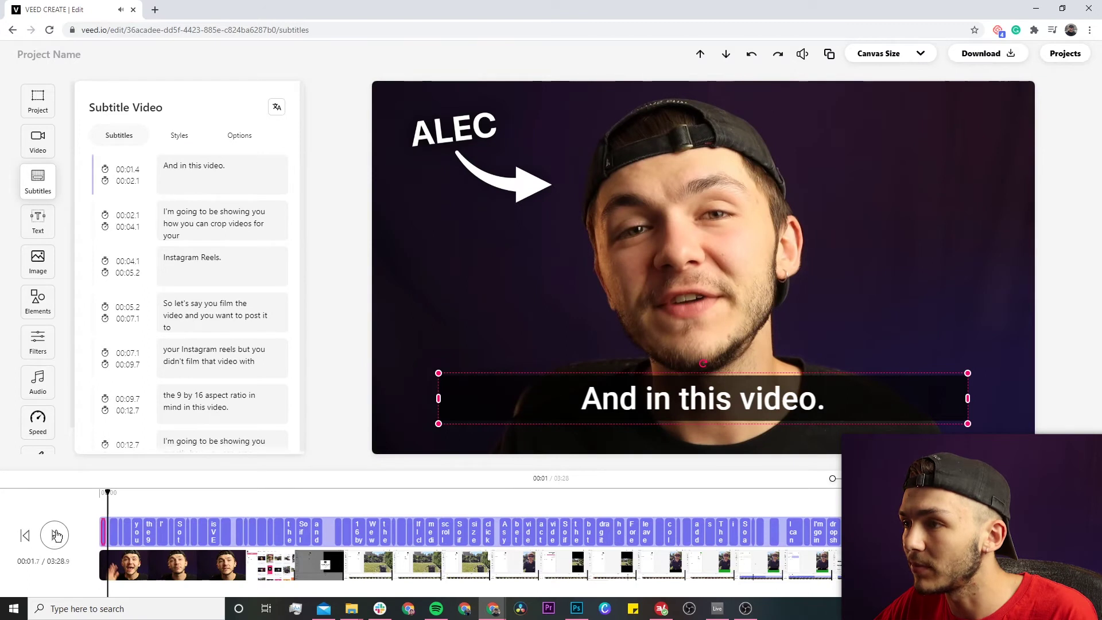
scroll(178, 324, "up", 1)
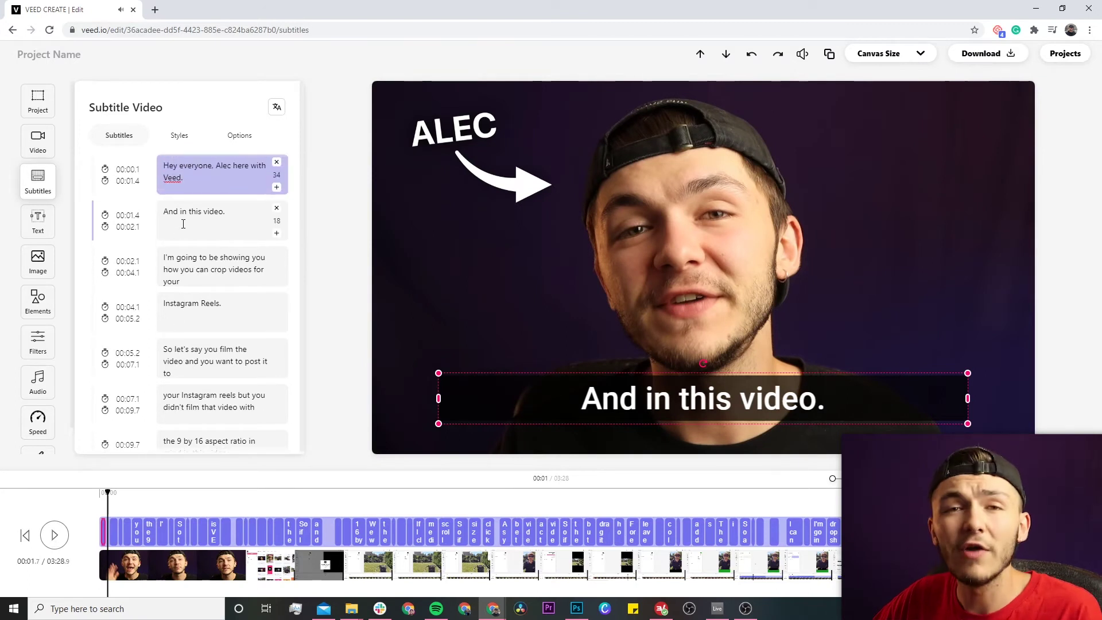
left_click(105, 181)
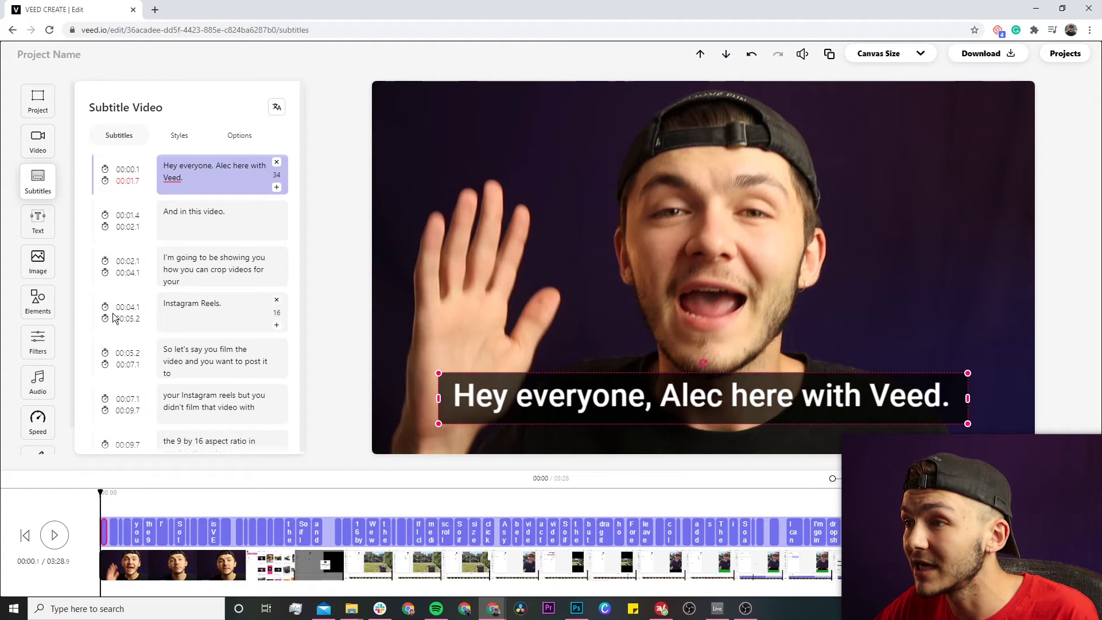
Start 'And in this video.' at 00:01.8 and replay the opening to check
left_click(139, 216)
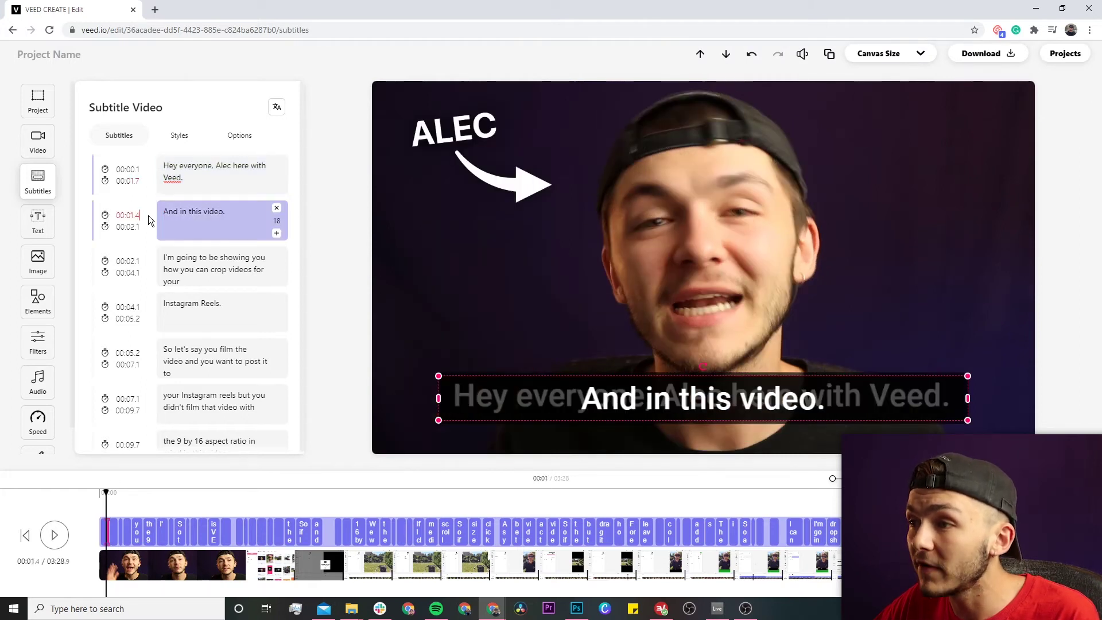
key("BackSpace")
type("7")
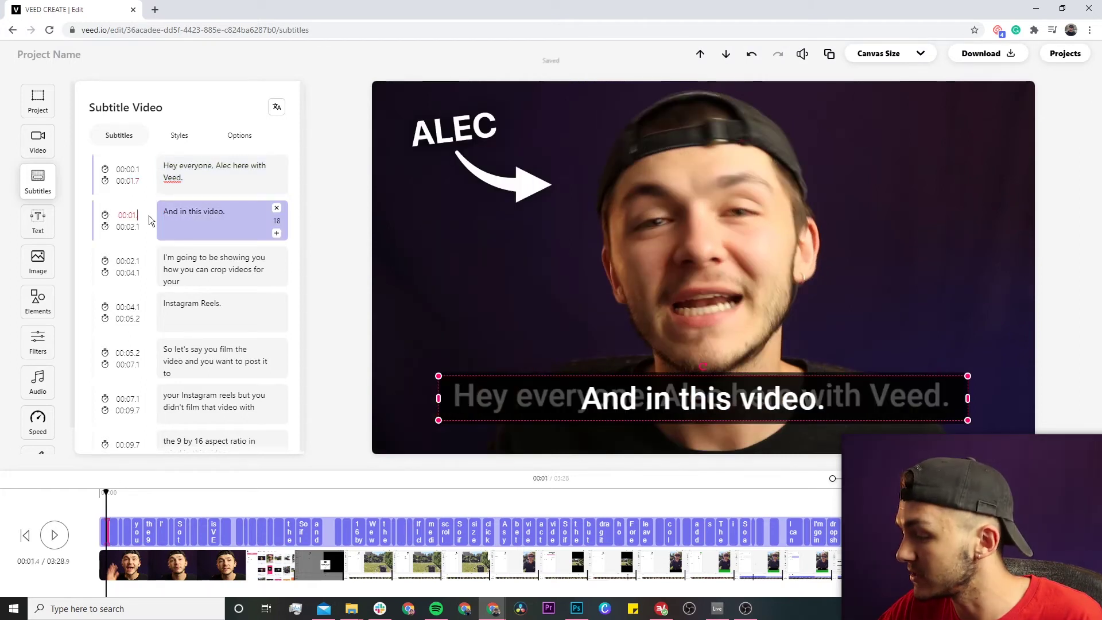
type(".8")
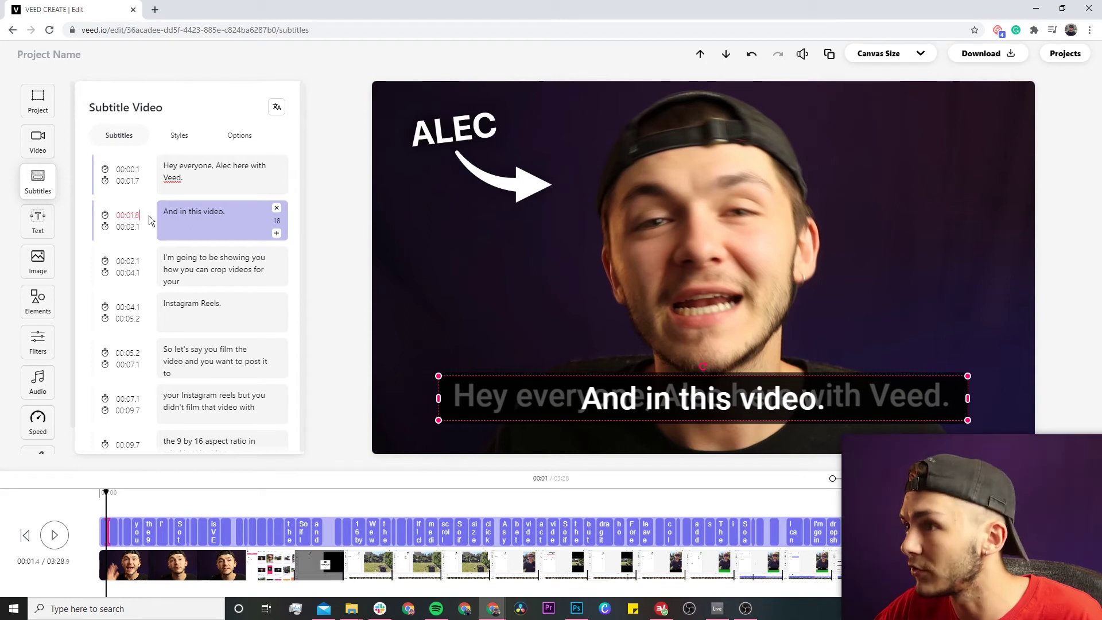
left_click(315, 198)
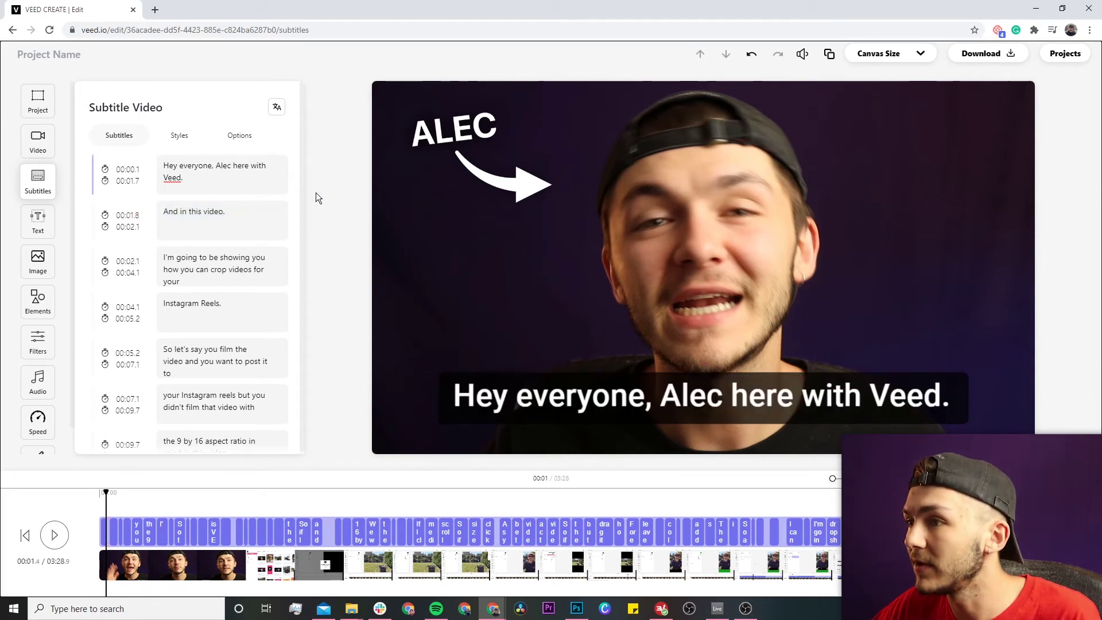
left_click(101, 494)
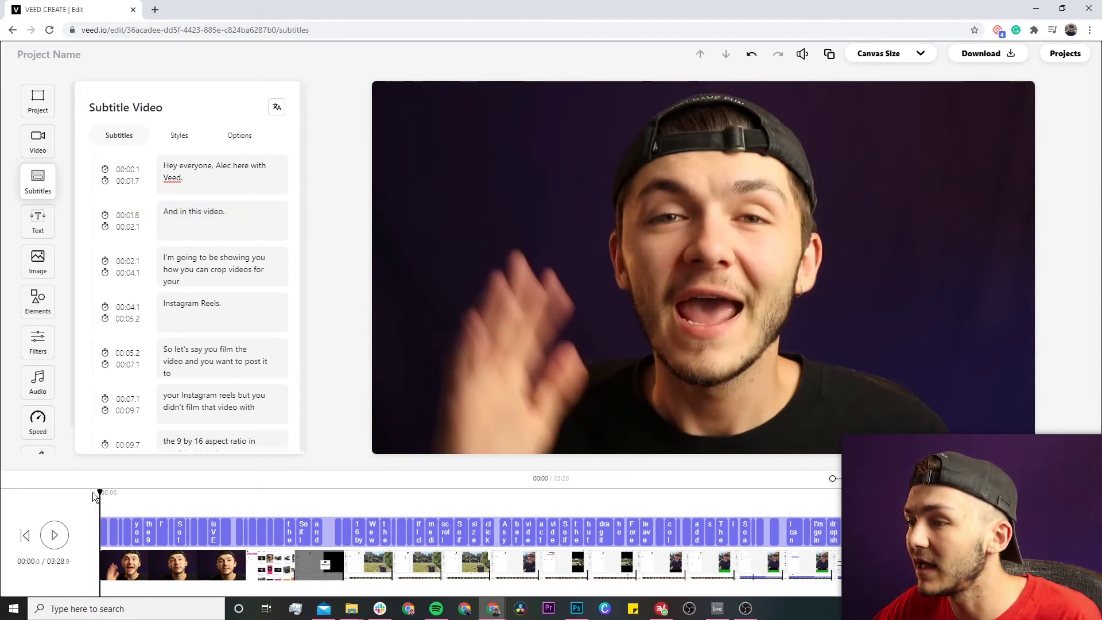
left_click(54, 536)
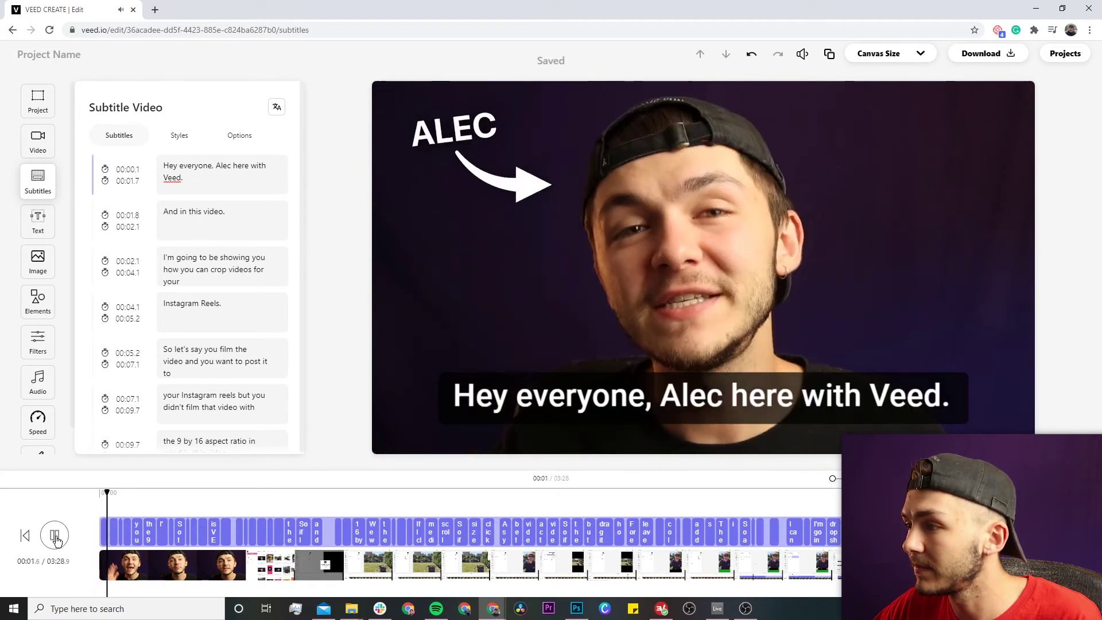
left_click(55, 535)
Show the subtitle Options page with translation, delay and .srt/.vtt/.txt export
scroll(129, 208, "up", 1)
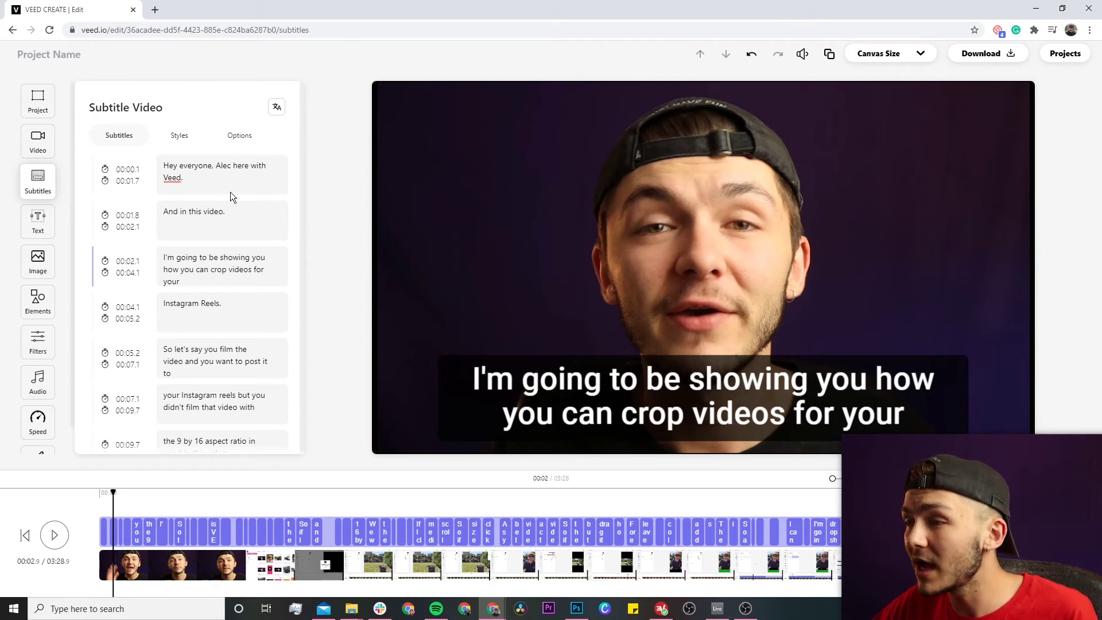
left_click(240, 137)
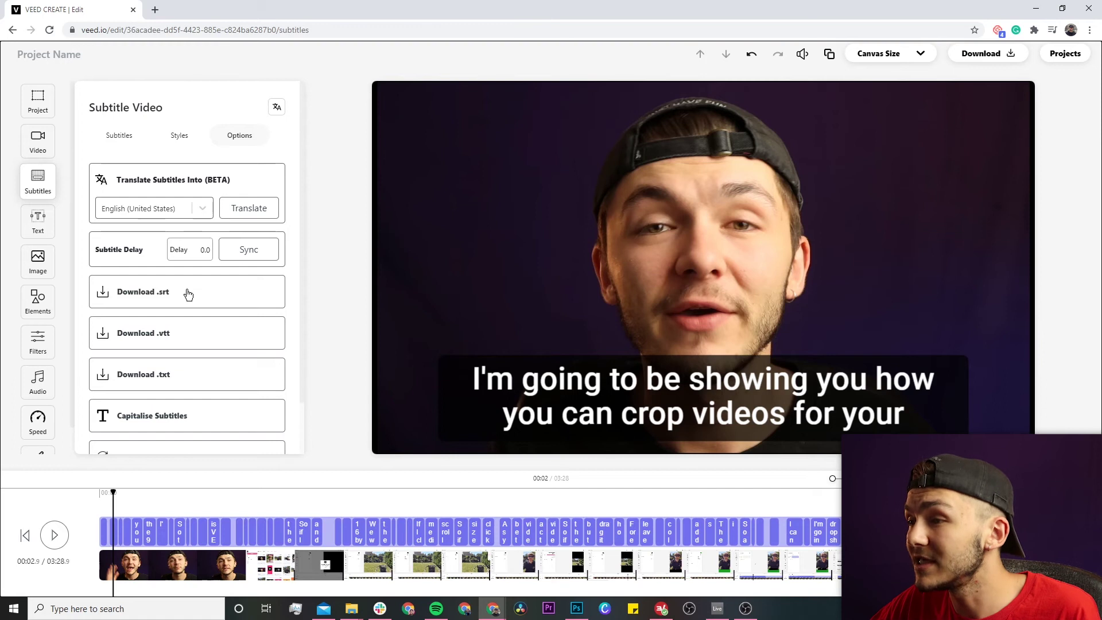
Download the subtitles in .srt format, saved as subtitles.zip
left_click(188, 294)
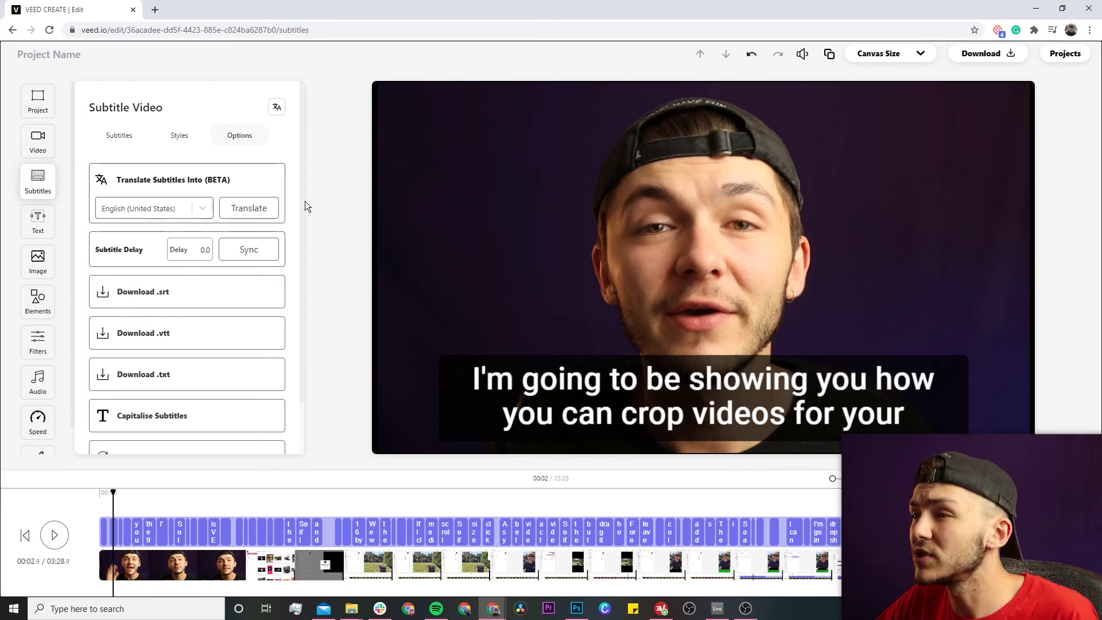
Apply the Drop subtitle style with centred, pink text
left_click(181, 139)
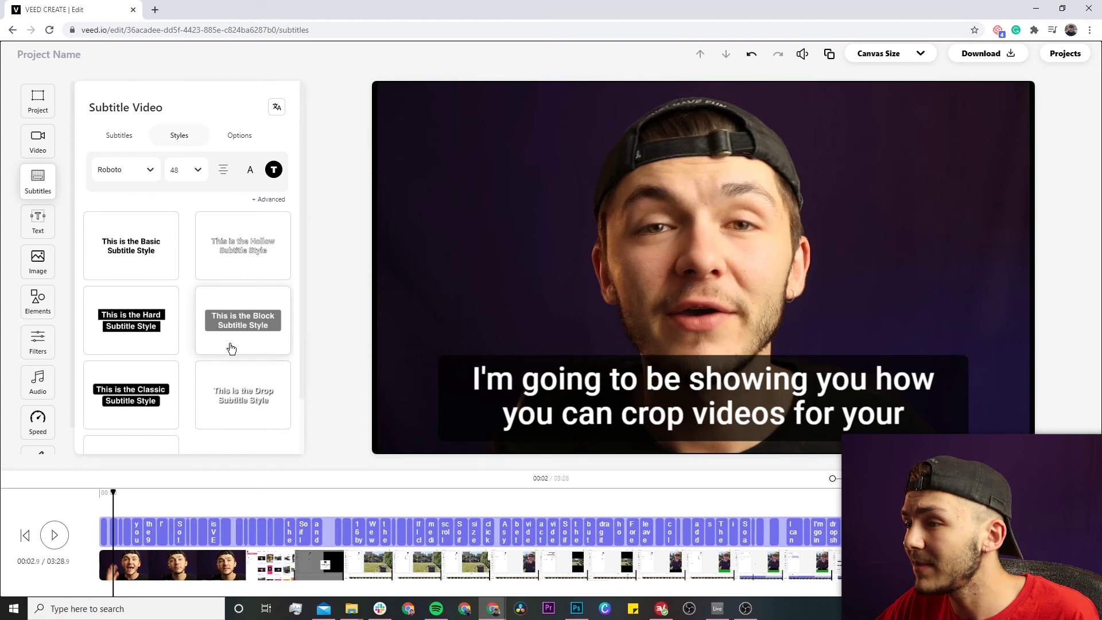
scroll(230, 346, "down", 2)
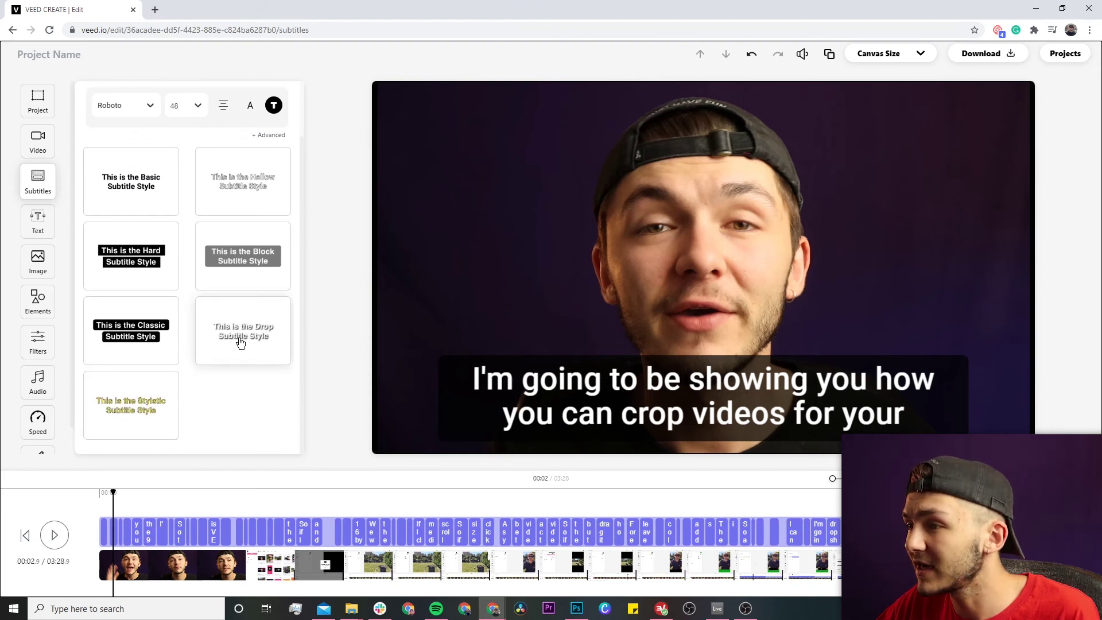
left_click(240, 343)
scroll(277, 359, "up", 1)
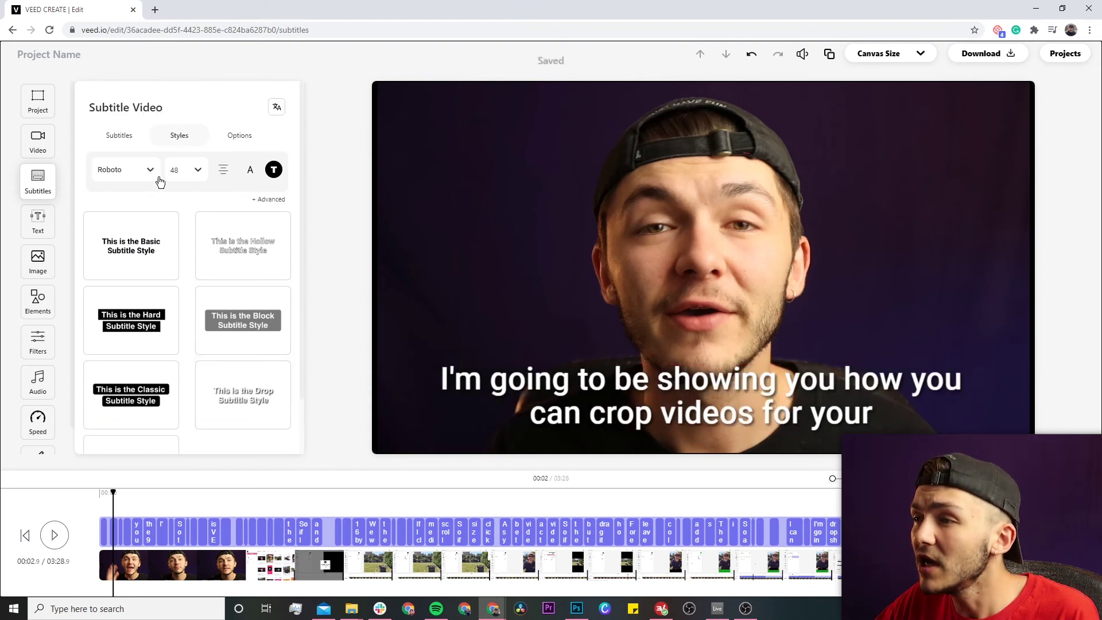
left_click(223, 171)
left_click(224, 171)
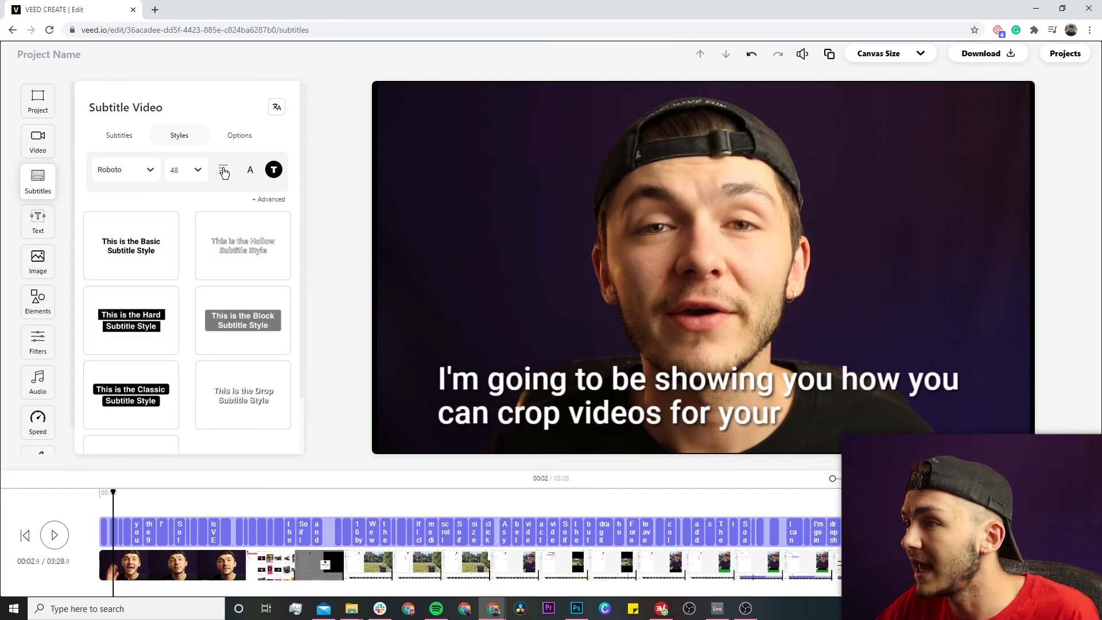
left_click(224, 171)
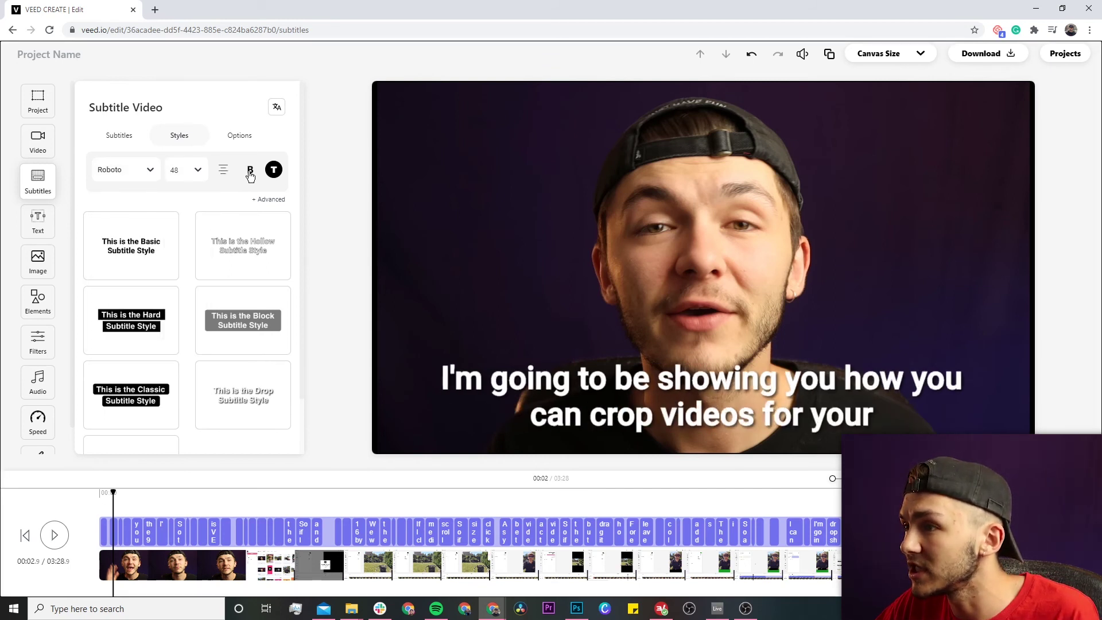
left_click(272, 171)
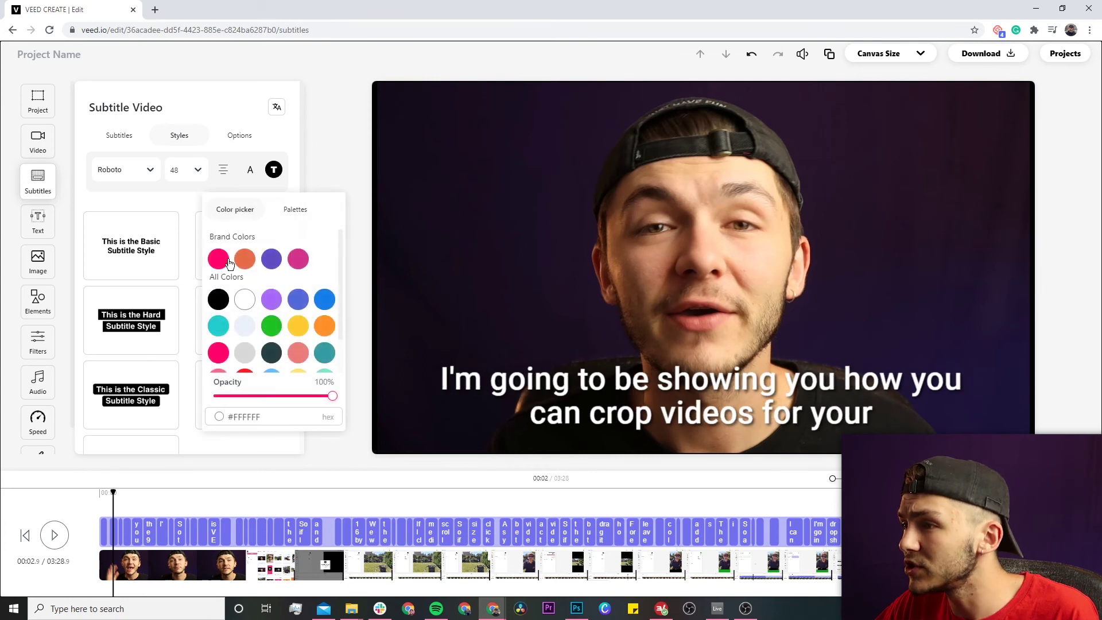
left_click(219, 259)
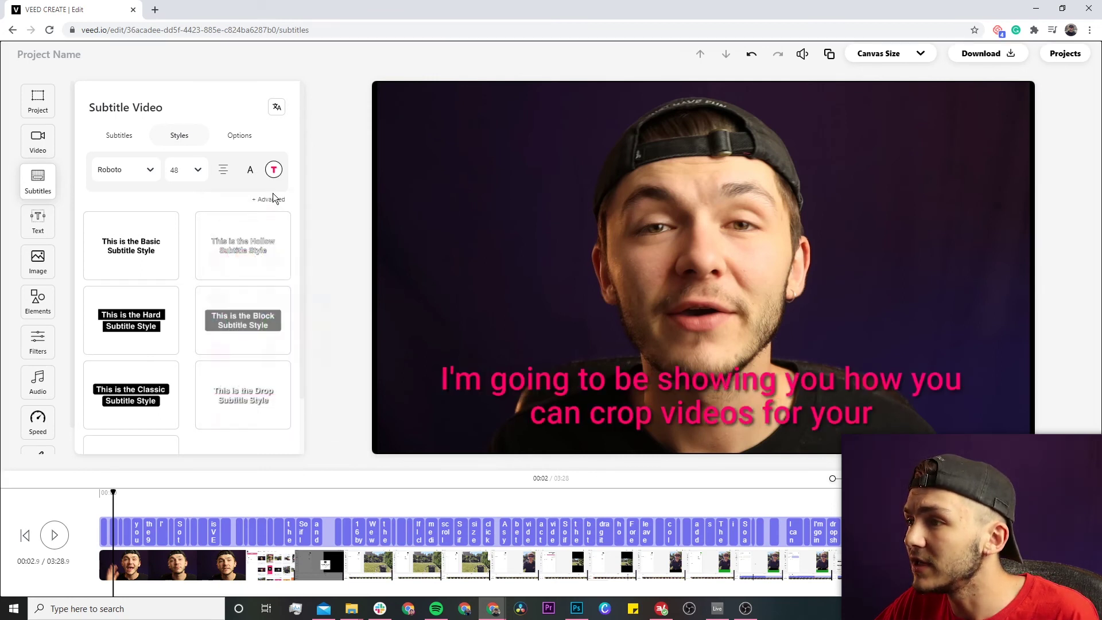
Set the subtitle drop shadow colour to purple #614BC5 in the advanced settings
left_click(271, 198)
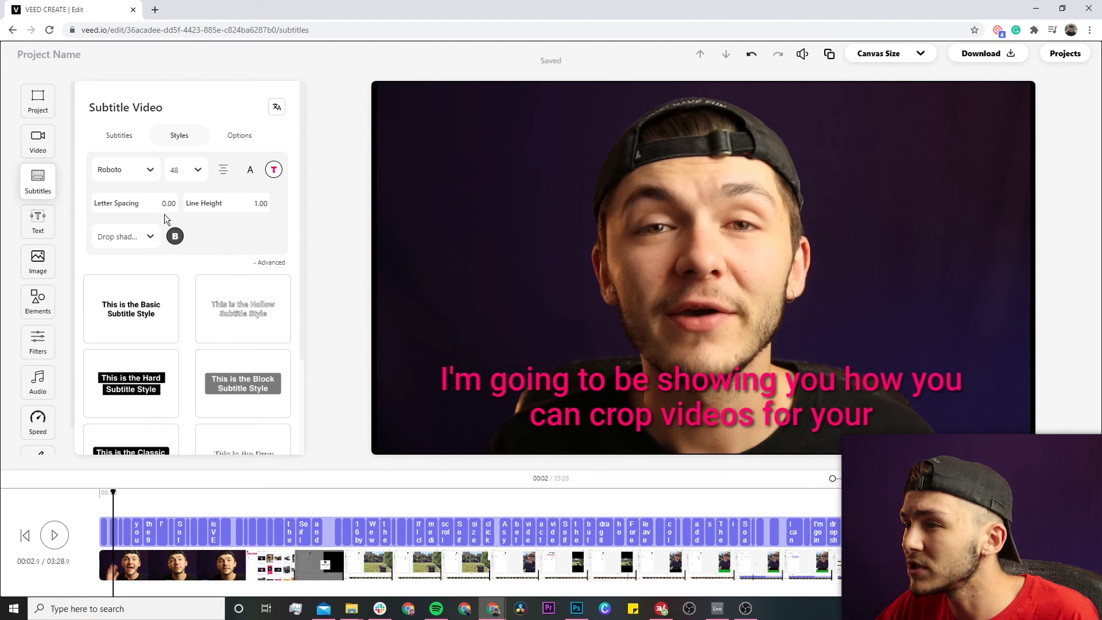
left_click(151, 236)
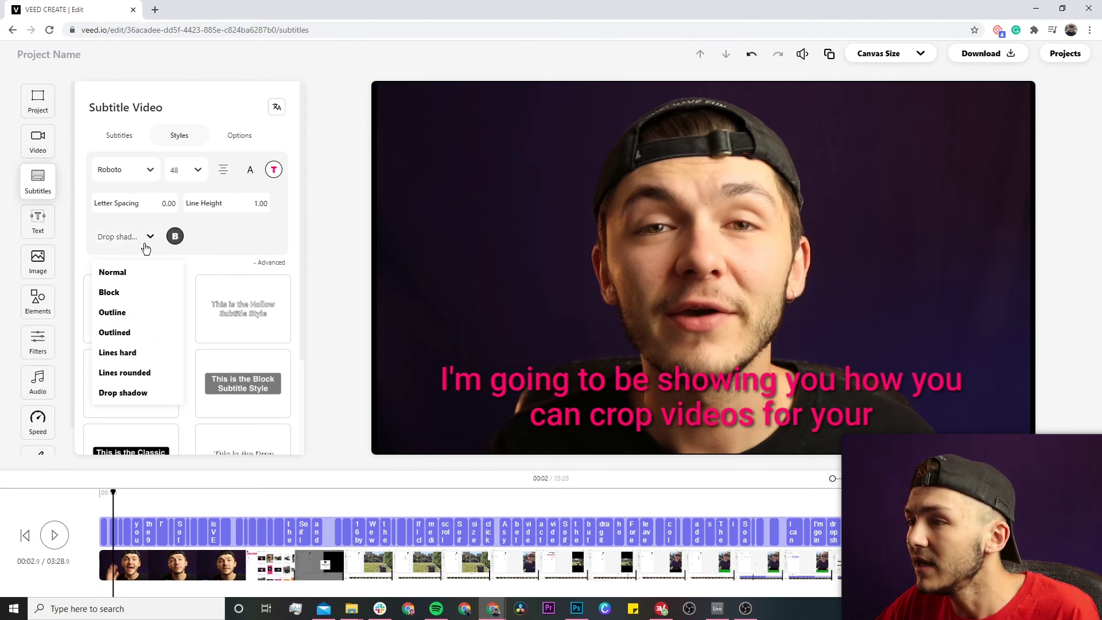
left_click(171, 245)
left_click(174, 239)
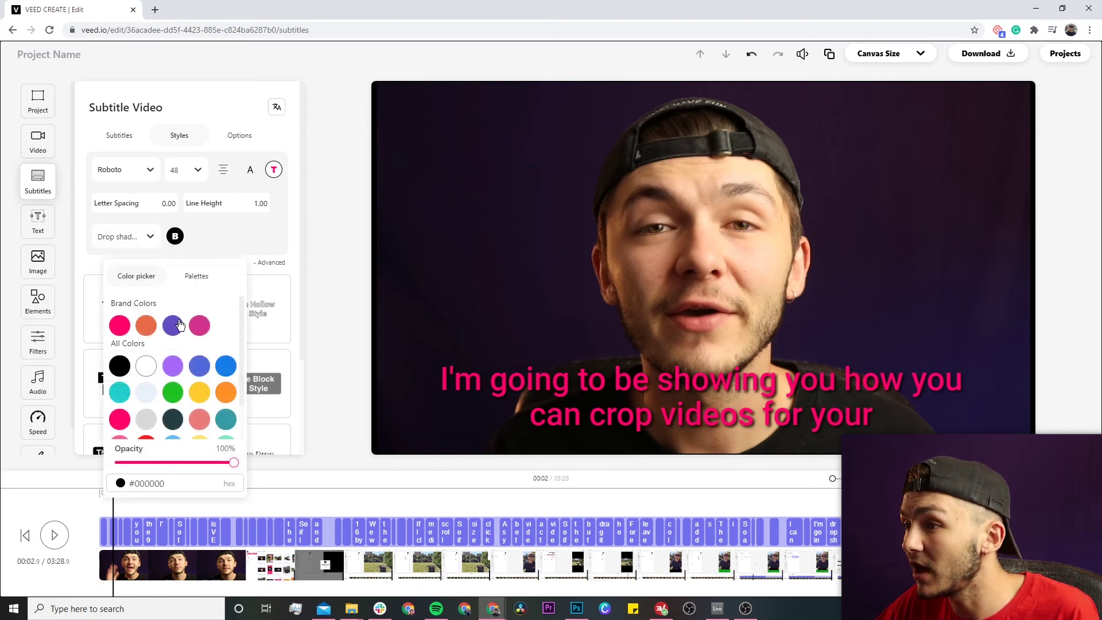
left_click(179, 325)
left_click(218, 229)
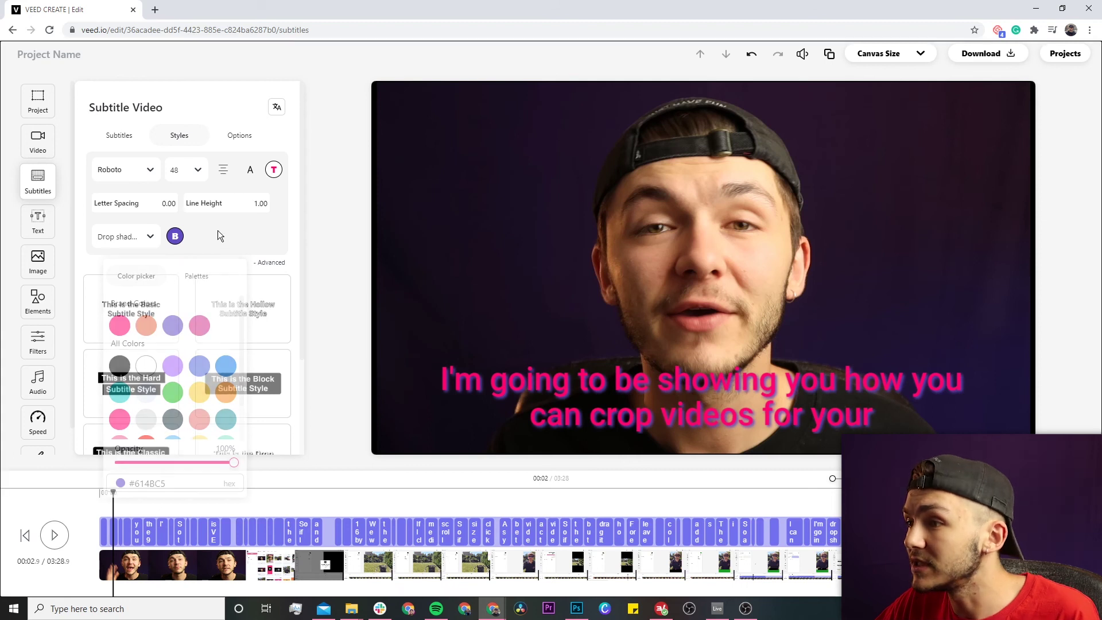
scroll(237, 227, "down", 2)
Move the pink subtitles from the lower middle to the top-left and shrink them
left_click(605, 391)
left_click_drag(605, 384, 616, 232)
left_click_drag(721, 220, 665, 112)
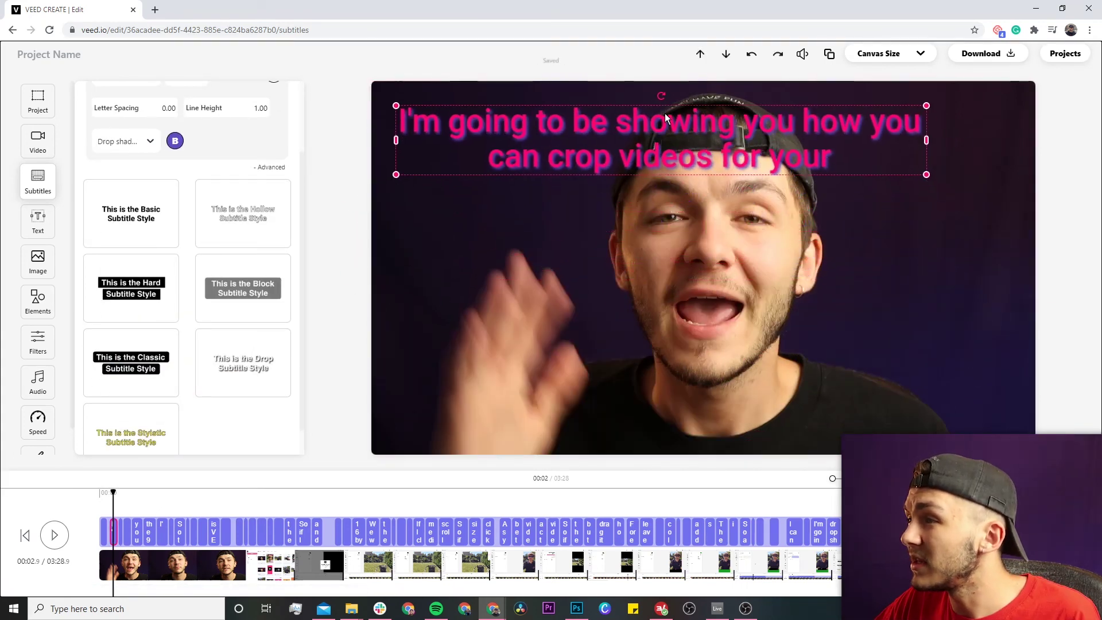
left_click_drag(925, 171, 820, 161)
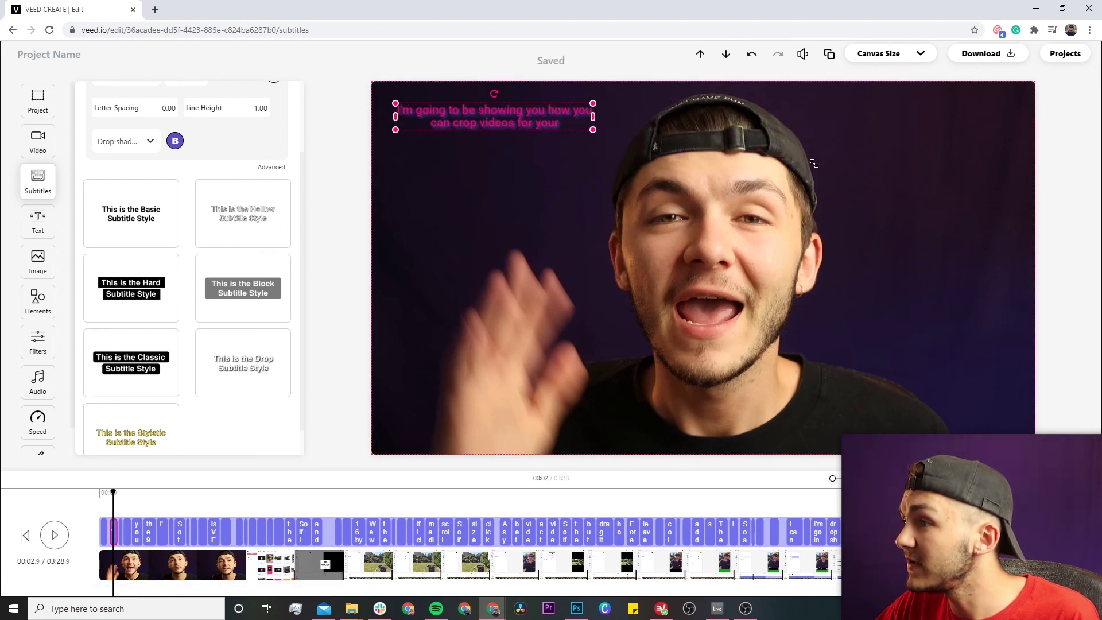
Preview the repositioned subtitles from the start of the video
left_click(101, 494)
left_click(57, 535)
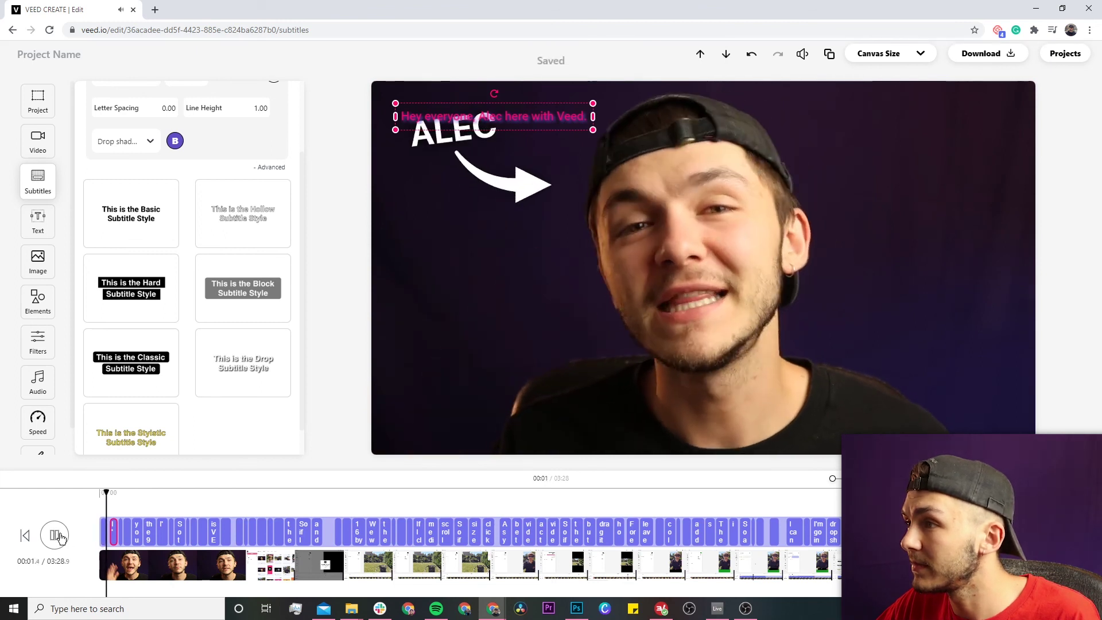
left_click(55, 535)
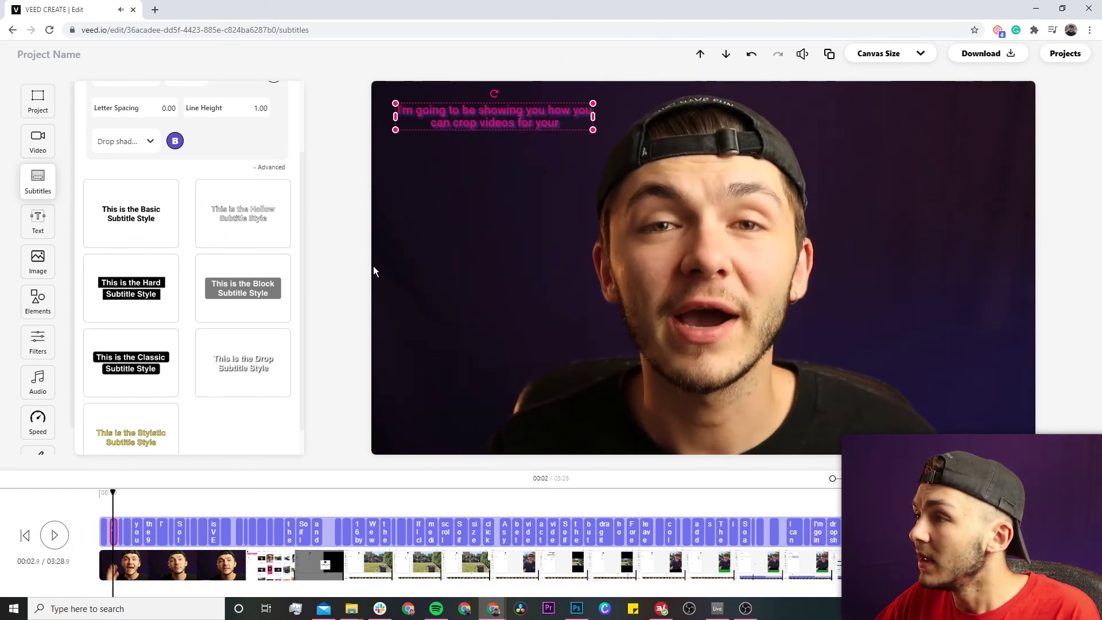